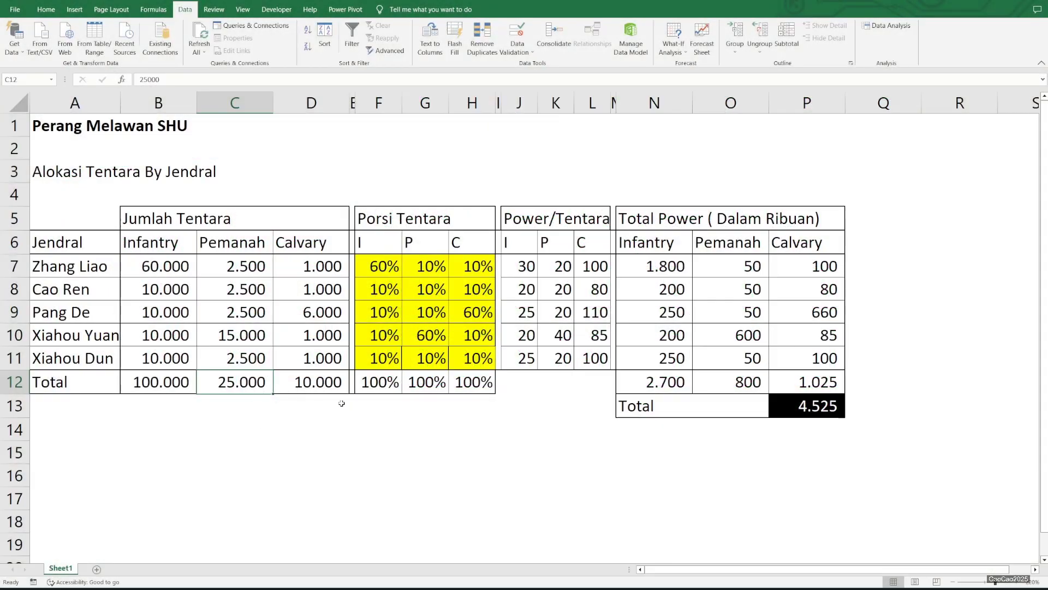
- Open the What-If Analysis menu on the Data tab for the Perang Melawan SHU sheet
click(276, 10)
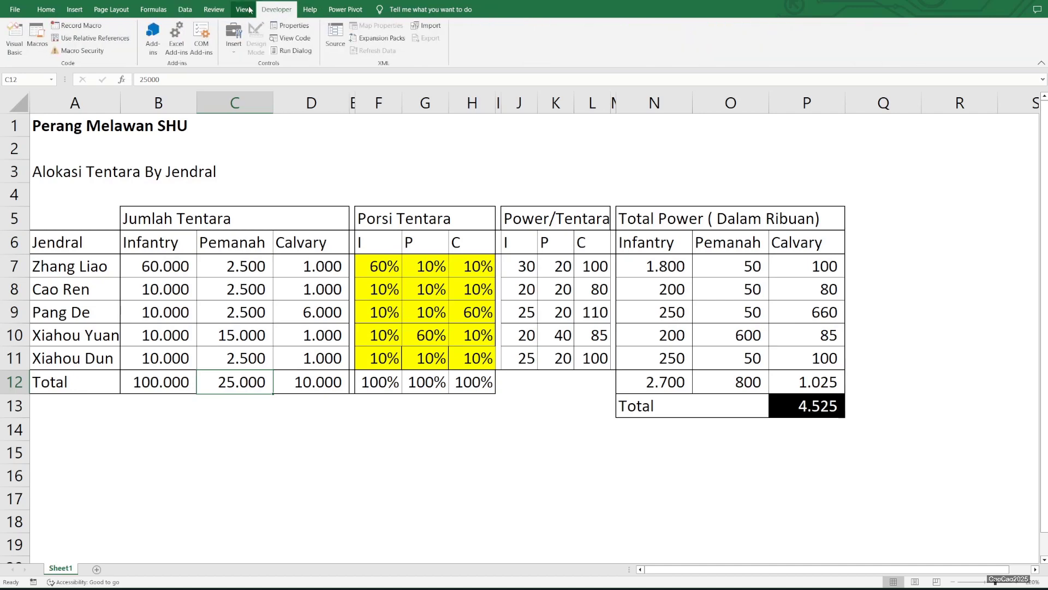
click(185, 9)
click(674, 44)
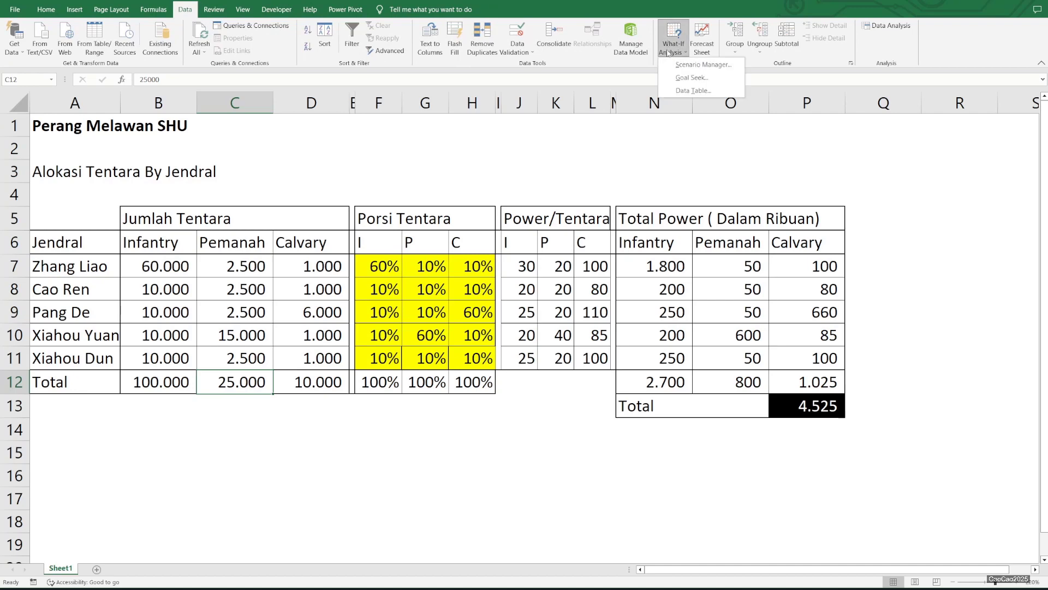
- Open Scenario Manager and preview the Focus kepada Zhang Liao and strongest-per-type scenarios
click(683, 65)
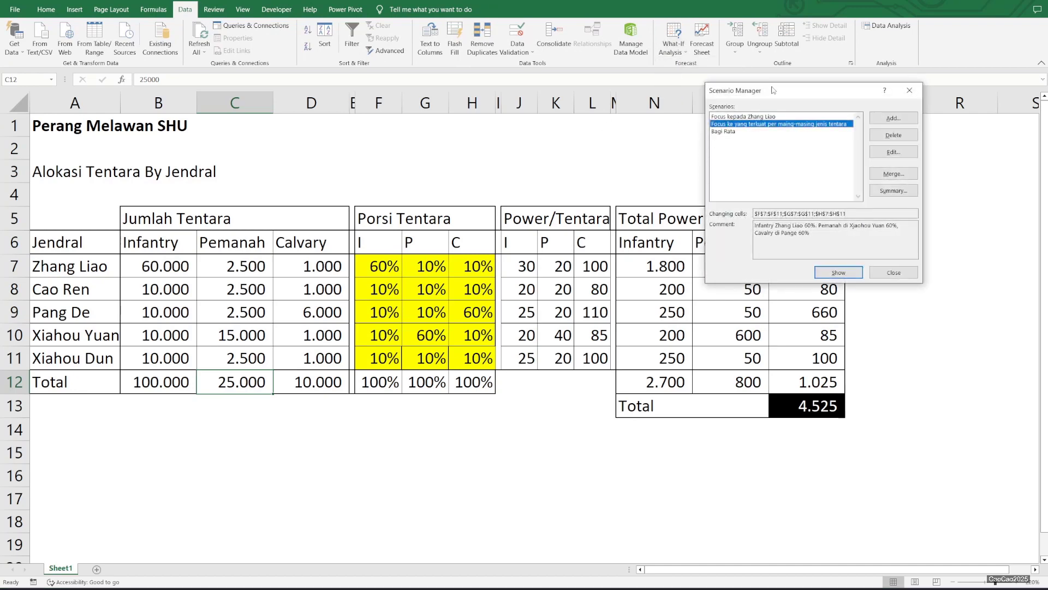
drag(773, 91, 608, 251)
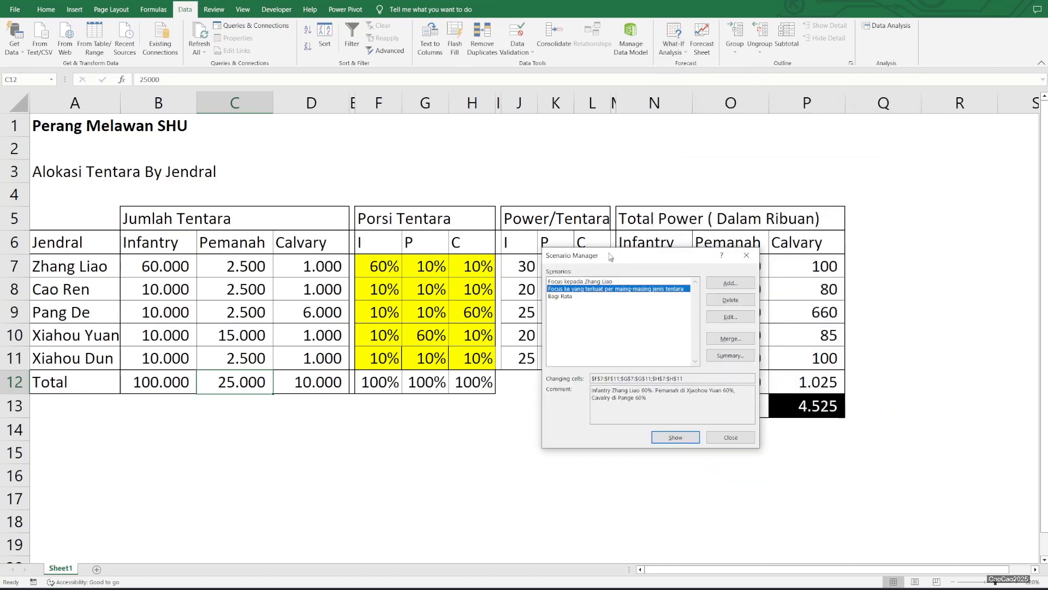
double_click(600, 276)
key(Down)
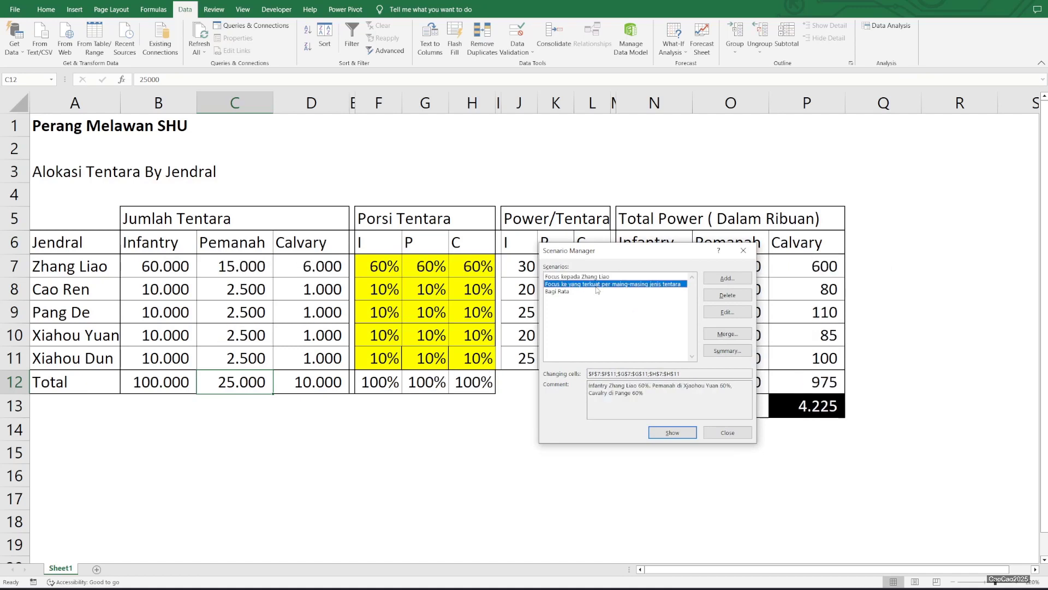
key(Return)
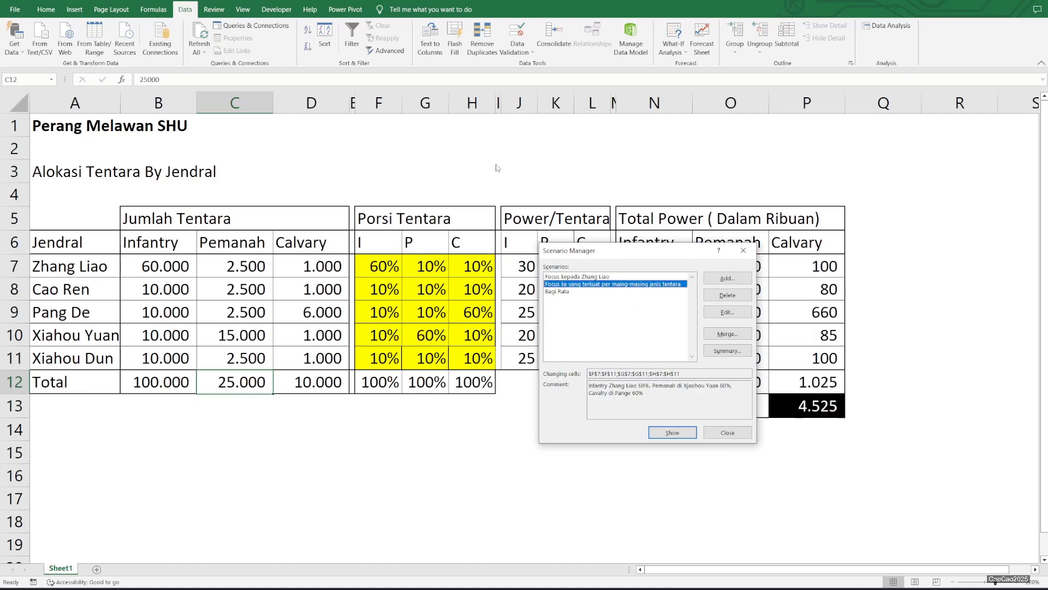
drag(583, 251, 495, 120)
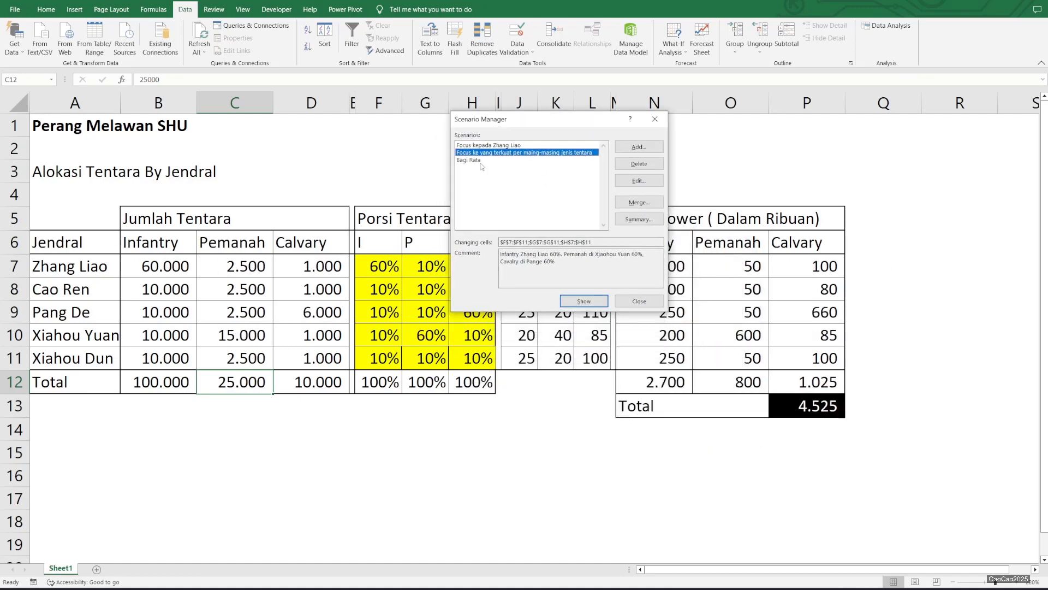
- Apply each scenario in turn, finishing on Bagi Rata with 20% portions and total 3.950
double_click(481, 164)
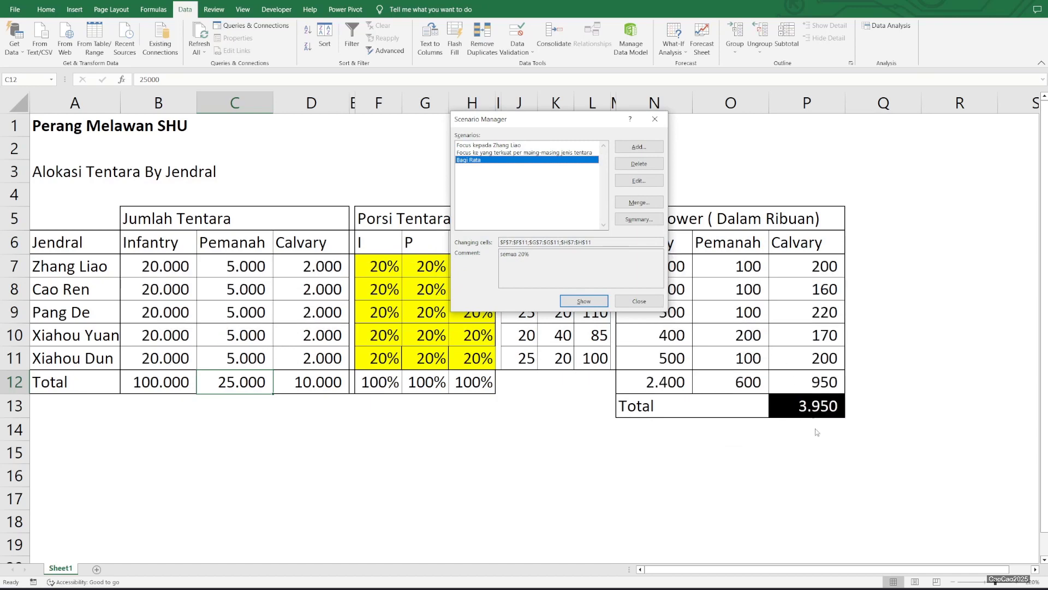
double_click(483, 154)
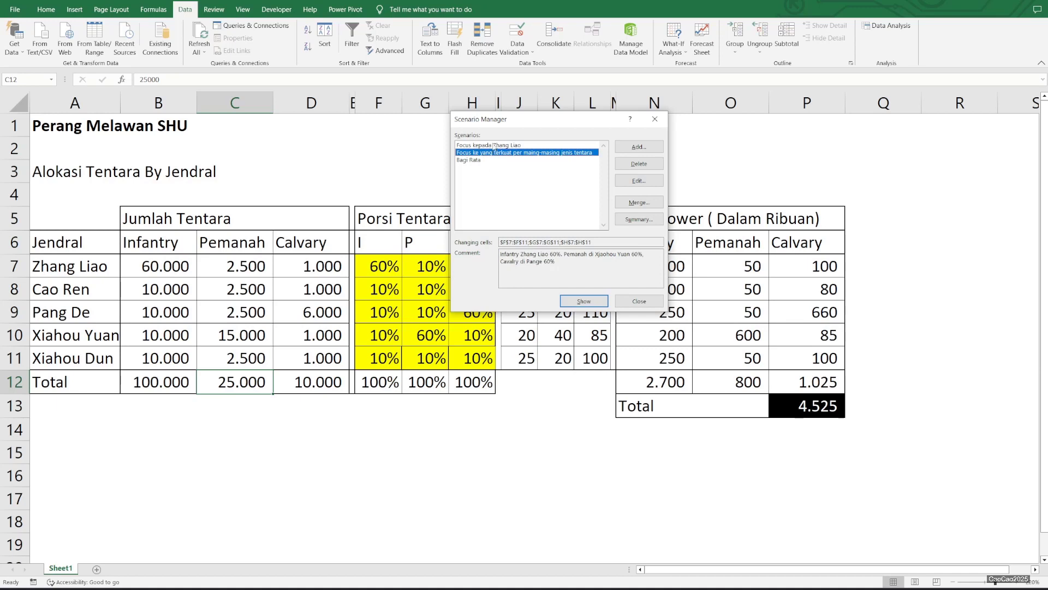
double_click(492, 145)
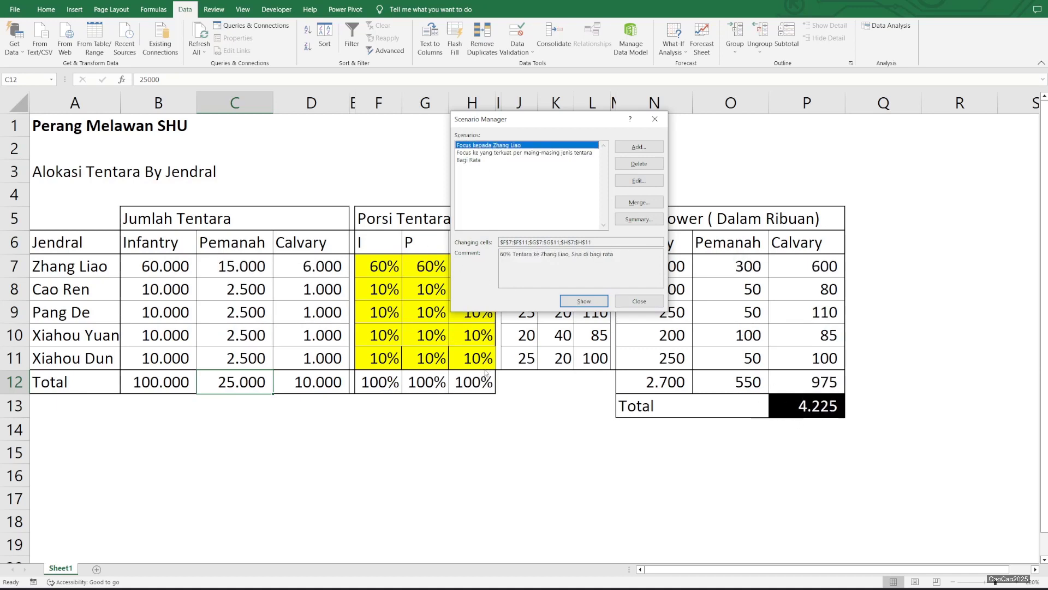
double_click(512, 154)
double_click(501, 160)
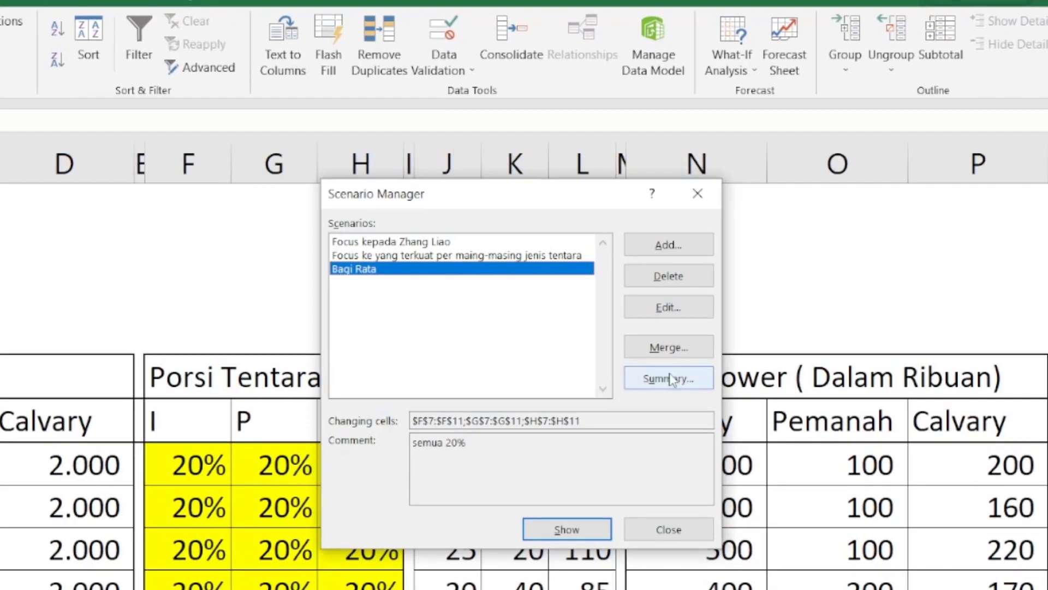
- Create a scenario summary using P13: Zhang Liao 4.225, strongest 4.525, Bagi Rata 3.950
click(670, 378)
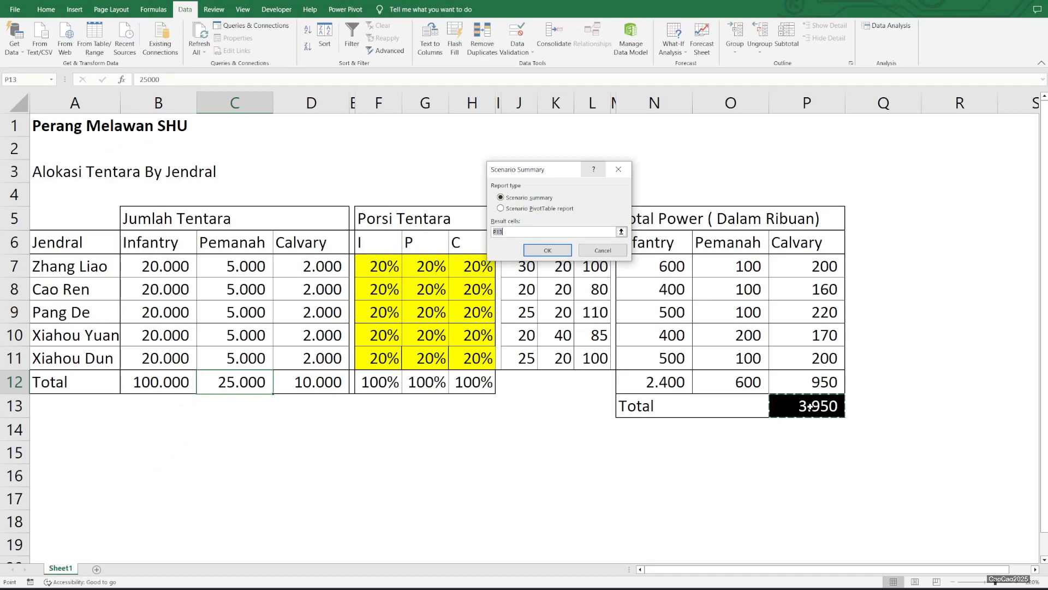
click(555, 253)
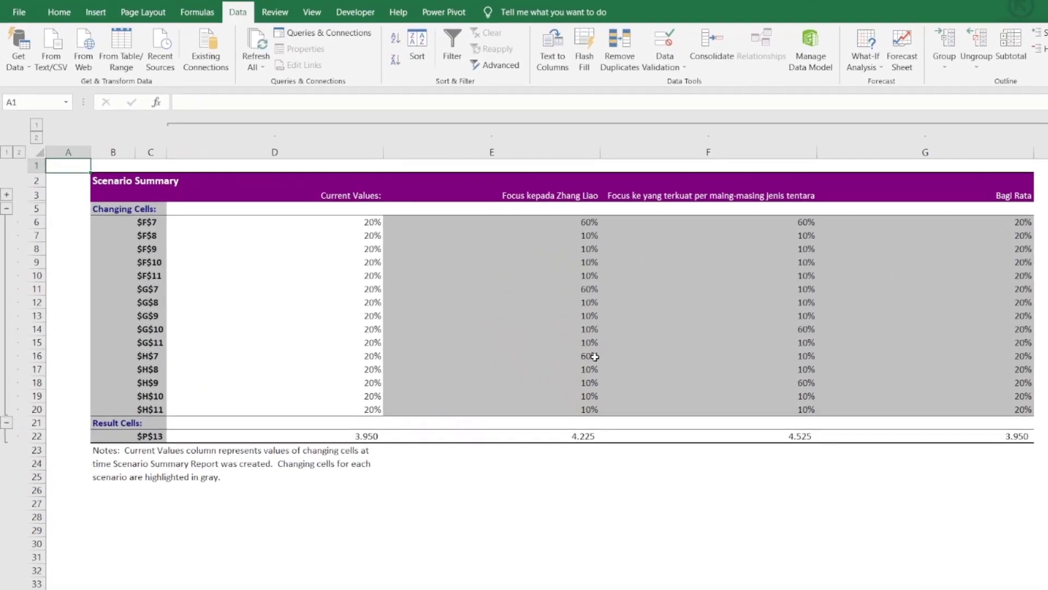
drag(115, 222, 125, 411)
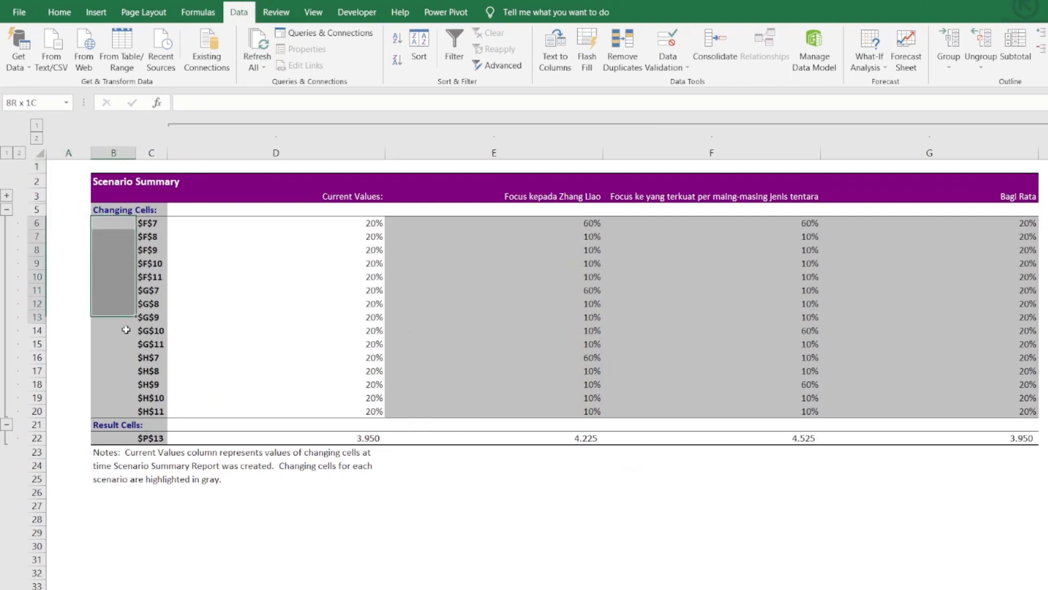
drag(147, 224, 143, 421)
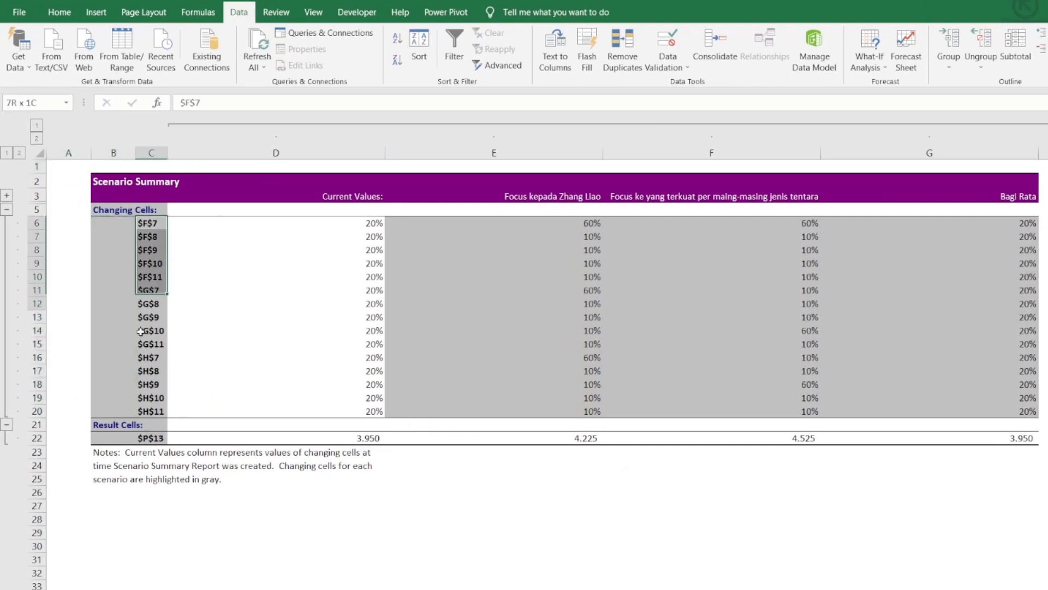
click(367, 223)
click(546, 221)
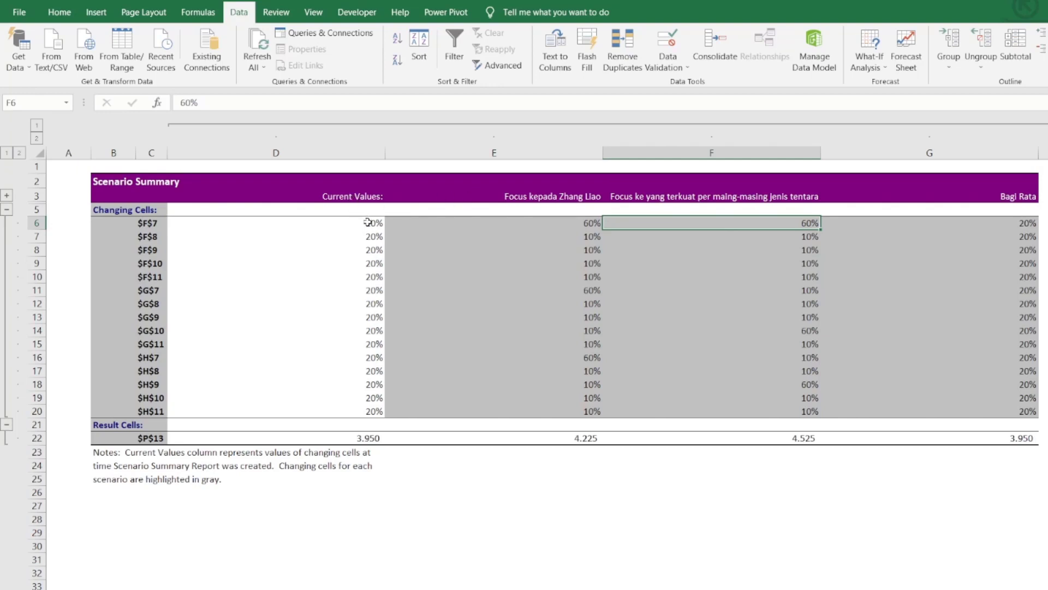
drag(370, 224, 363, 410)
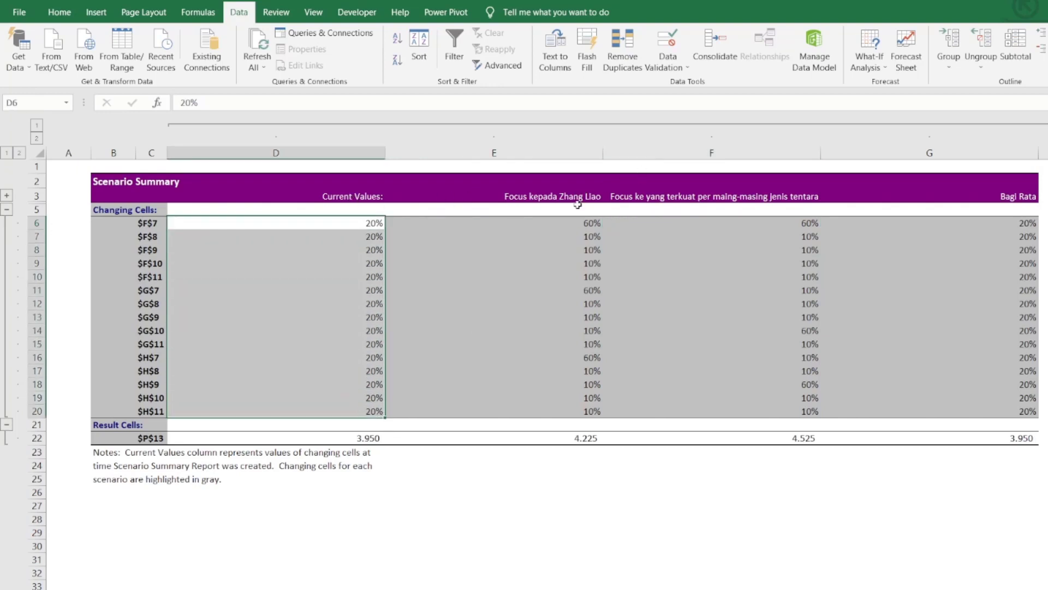
drag(580, 197, 552, 410)
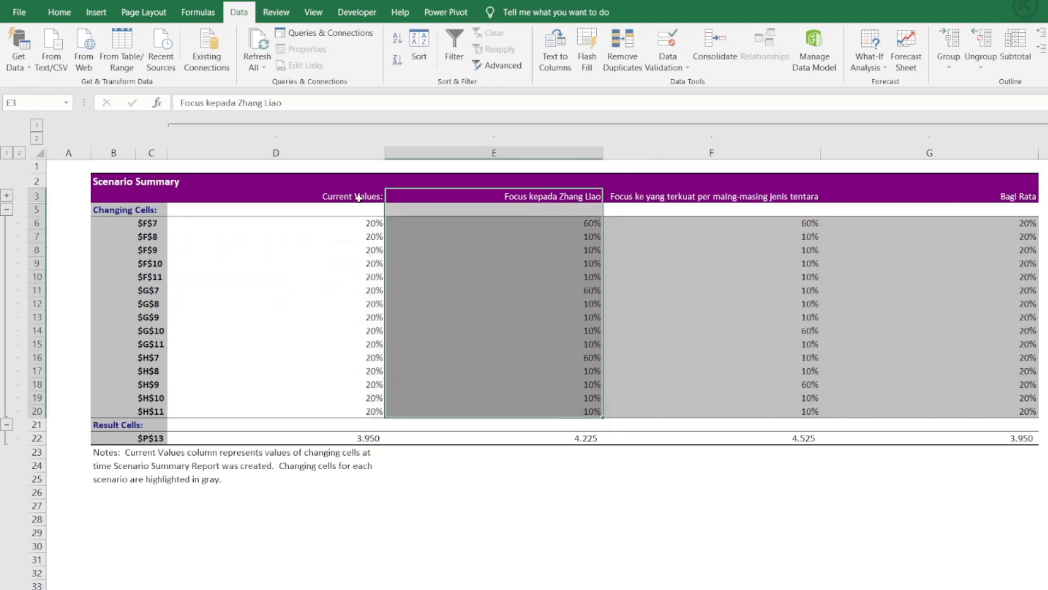
drag(362, 197, 361, 398)
click(562, 203)
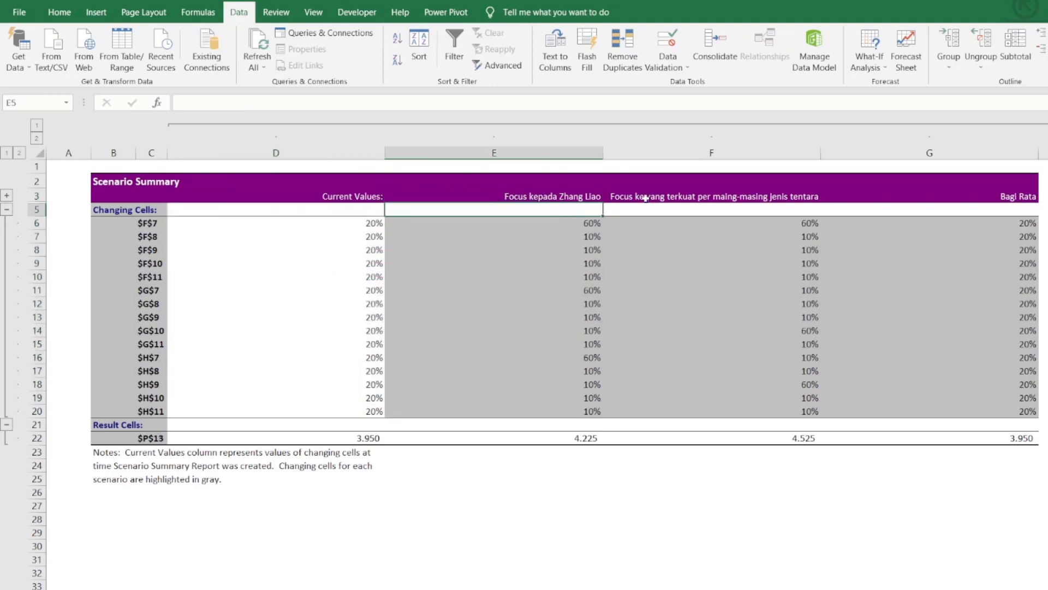
click(775, 197)
click(997, 197)
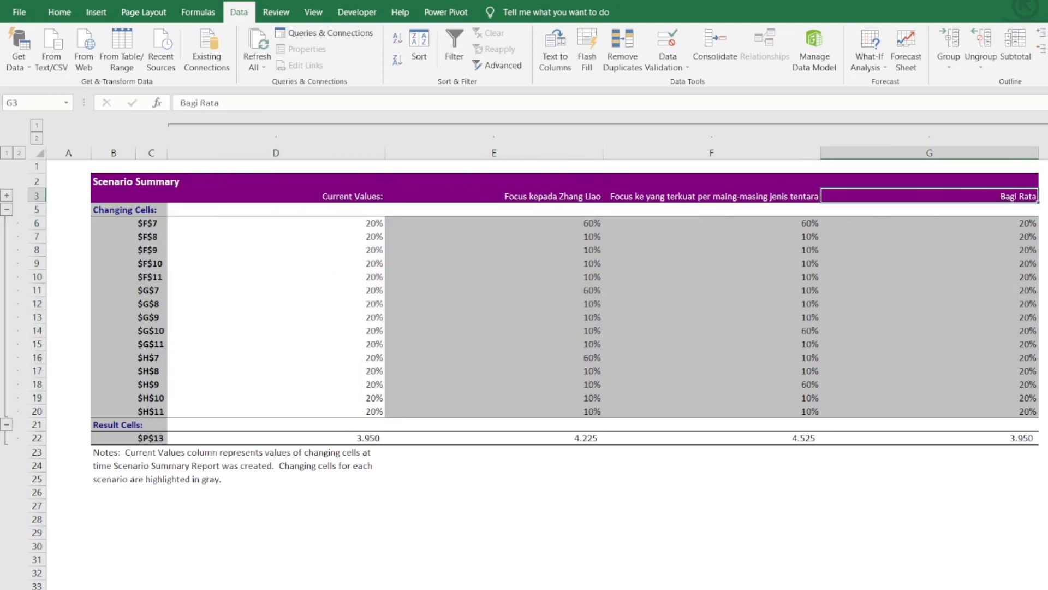
drag(1035, 224, 1026, 412)
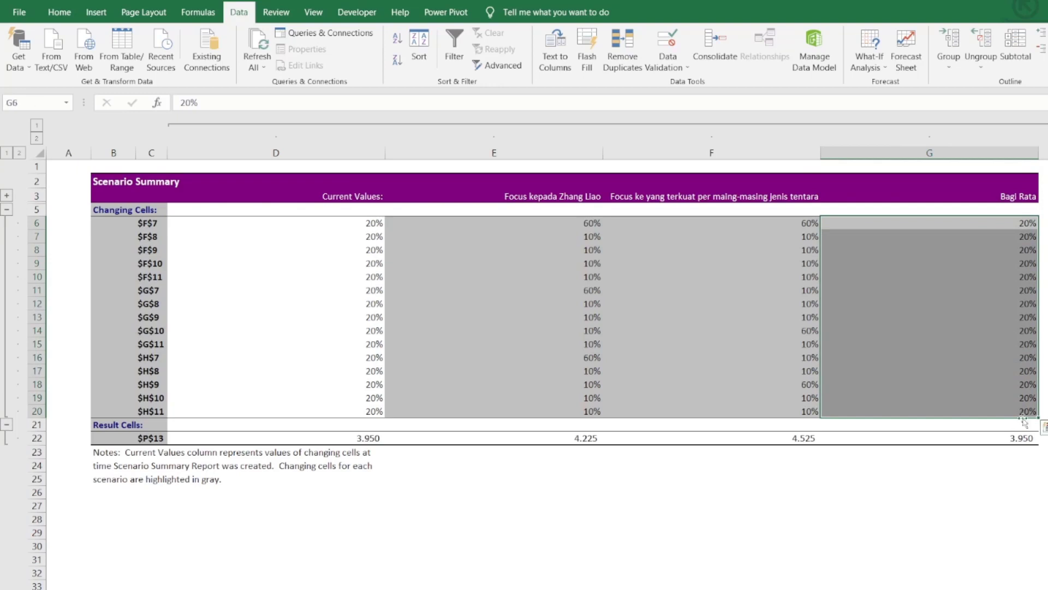
click(1015, 440)
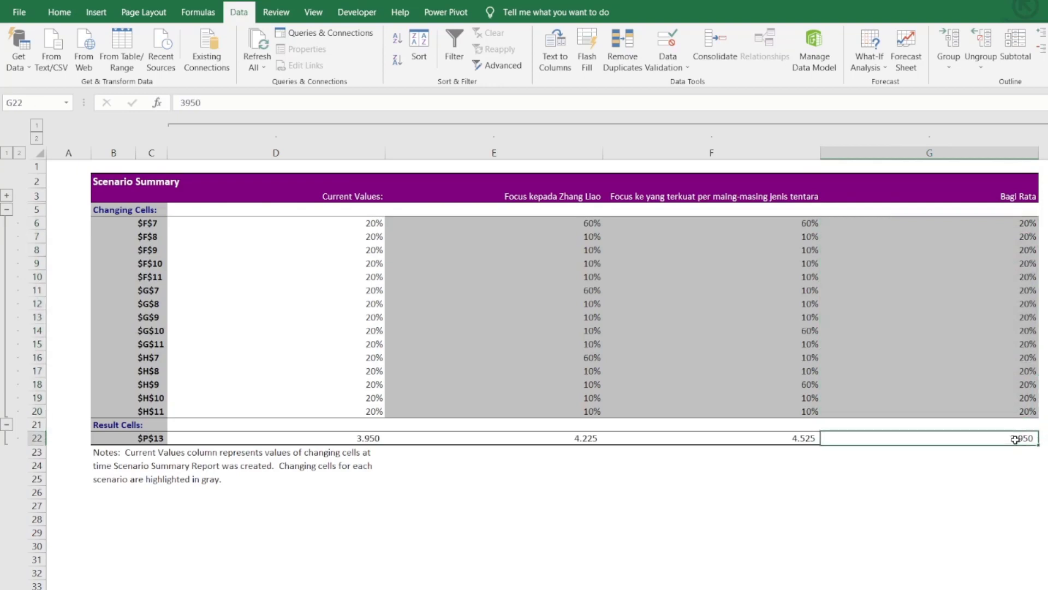
click(730, 197)
click(763, 229)
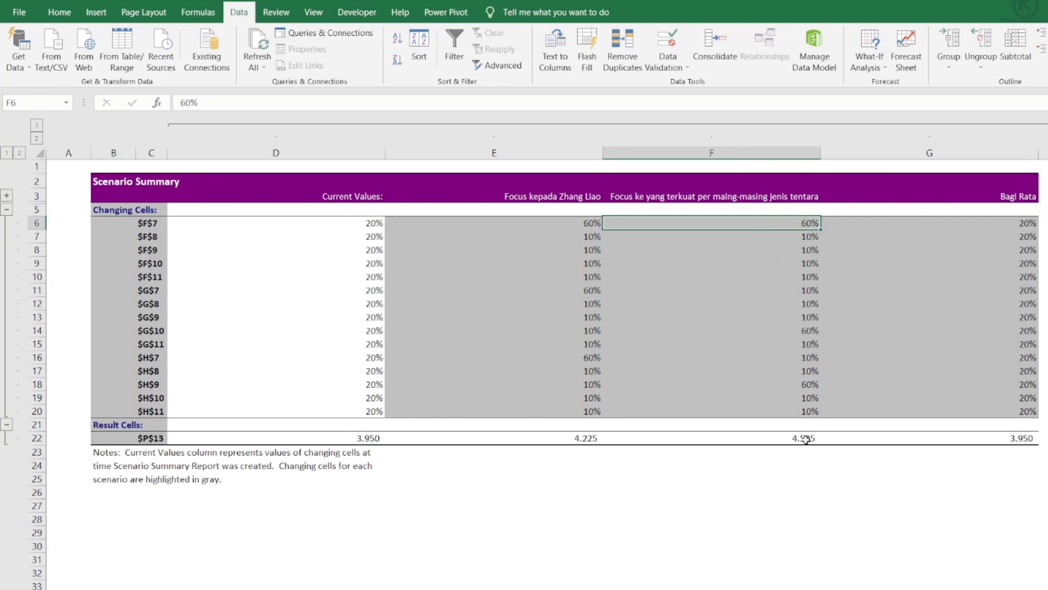
click(579, 196)
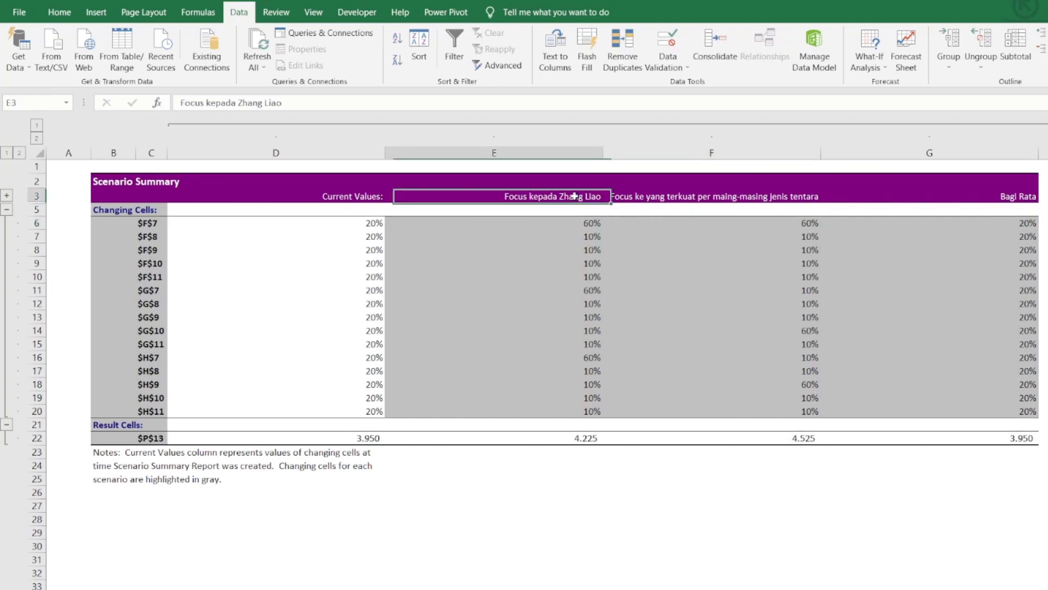
click(593, 223)
click(594, 295)
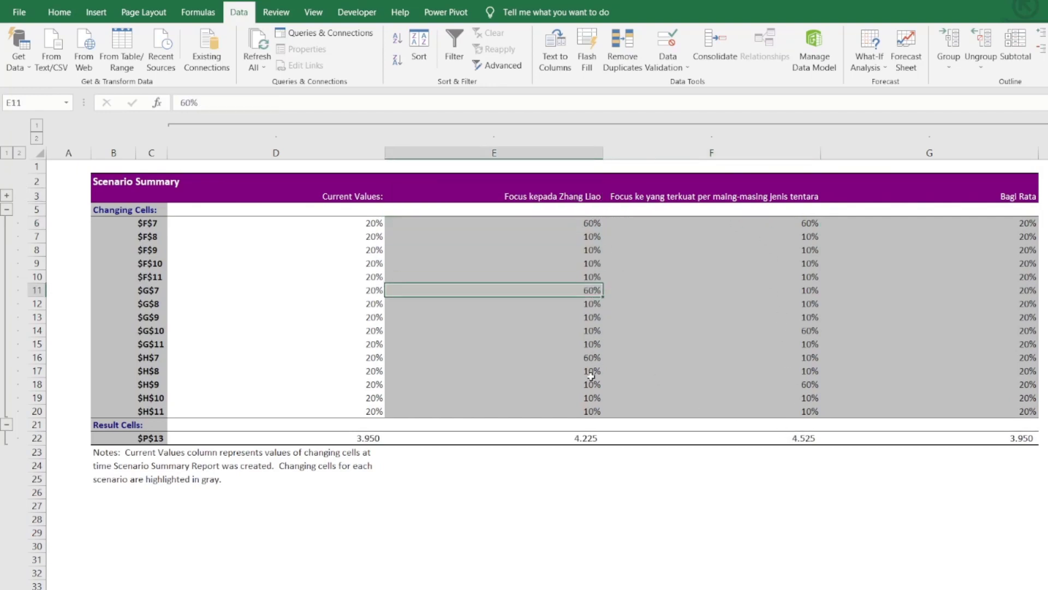
drag(587, 426, 587, 437)
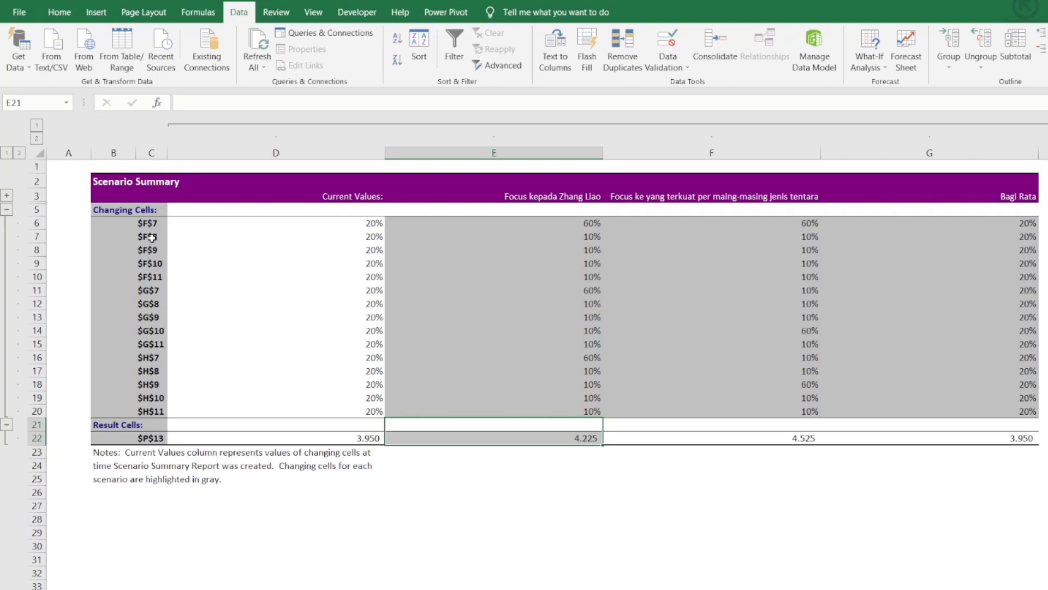
shift+click(146, 440)
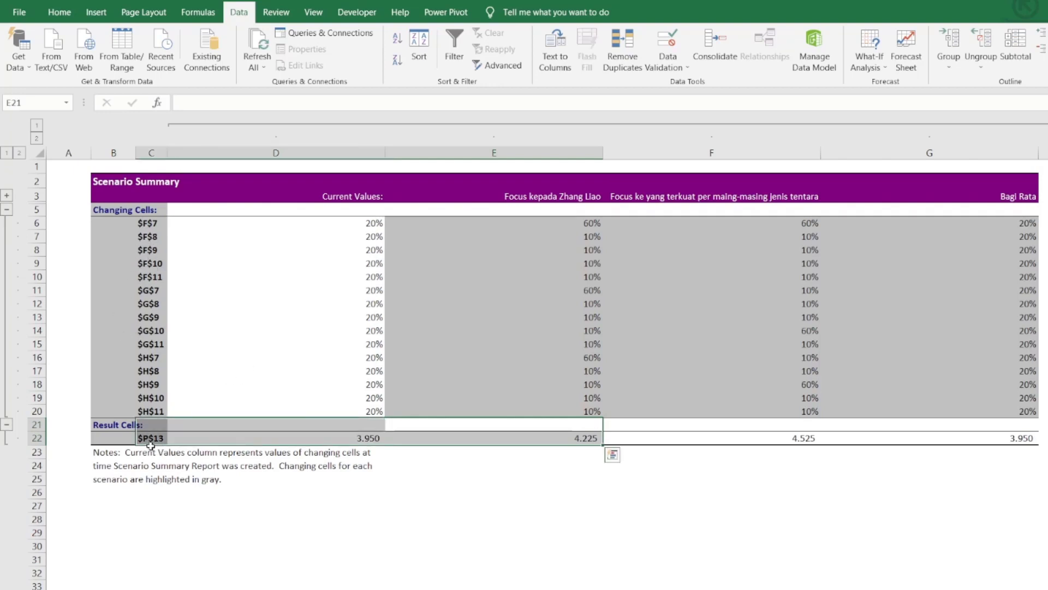
shift+click(149, 221)
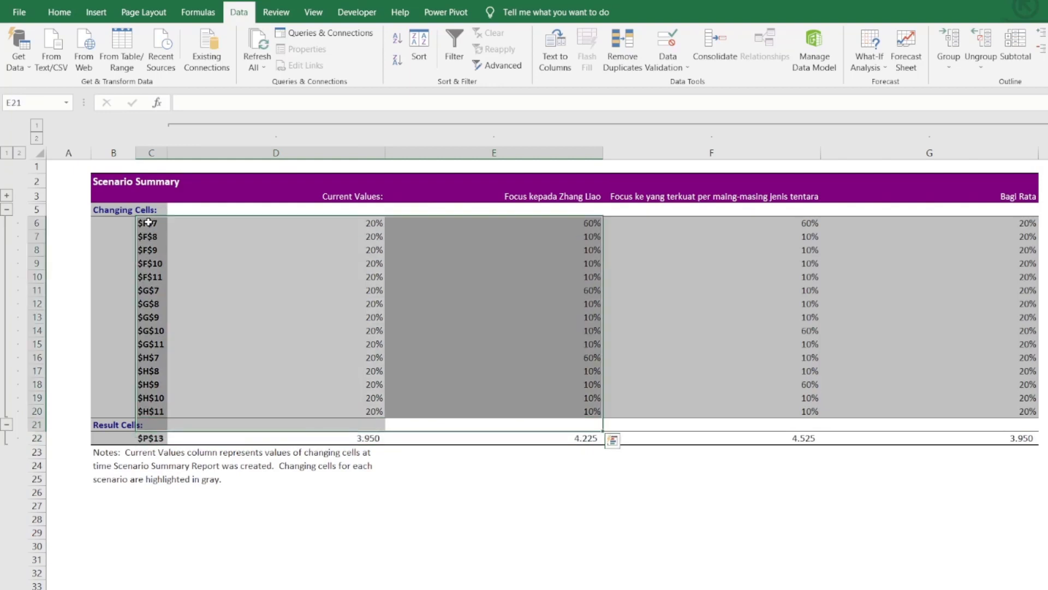
shift+click(669, 236)
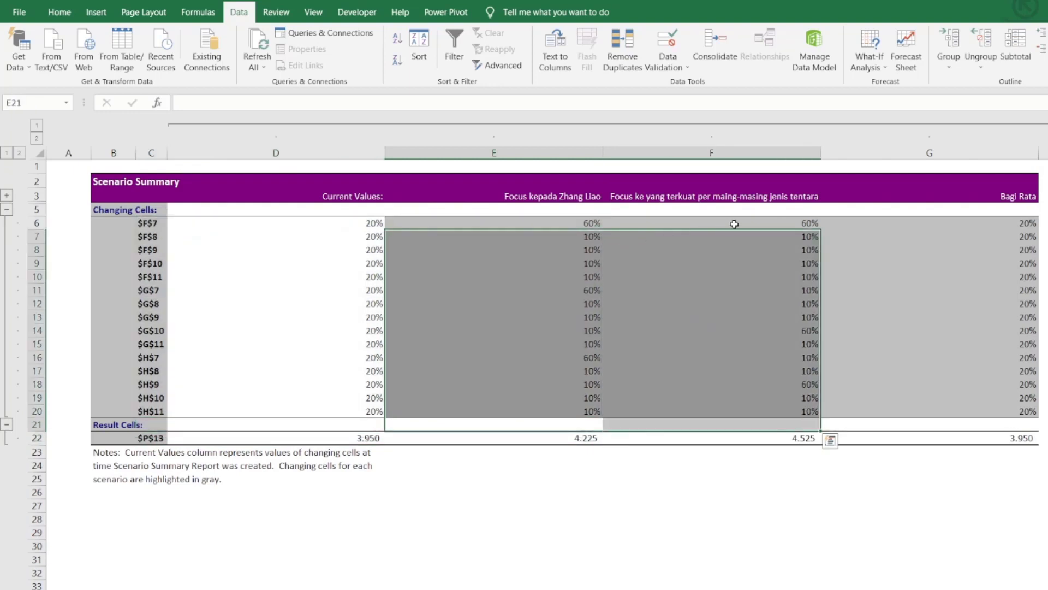
mouse_move(592, 223)
mouse_down()
mouse_move(535, 337)
mouse_move(484, 381)
mouse_up()
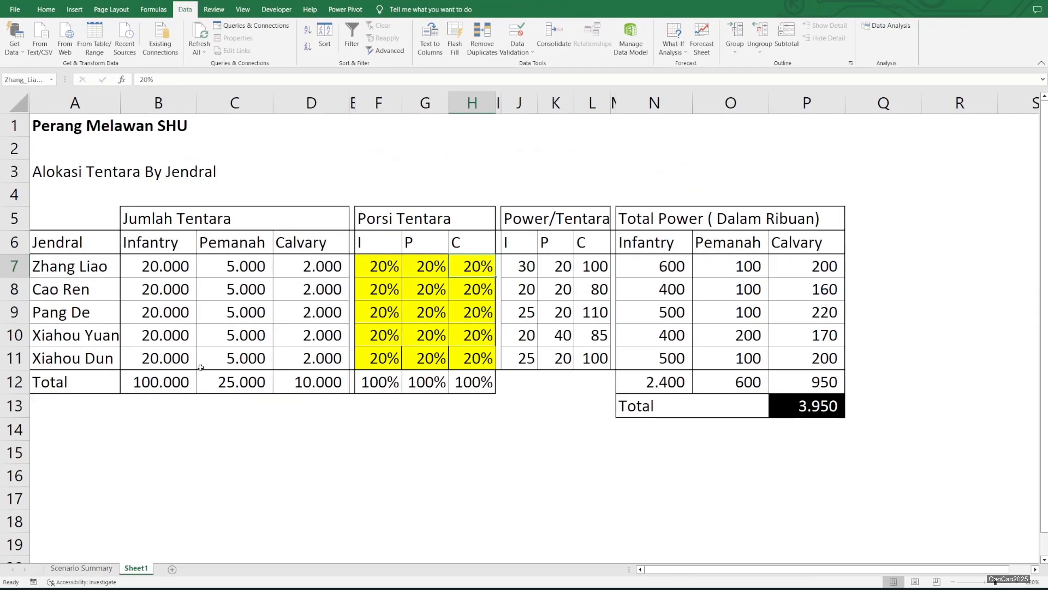
click(200, 367)
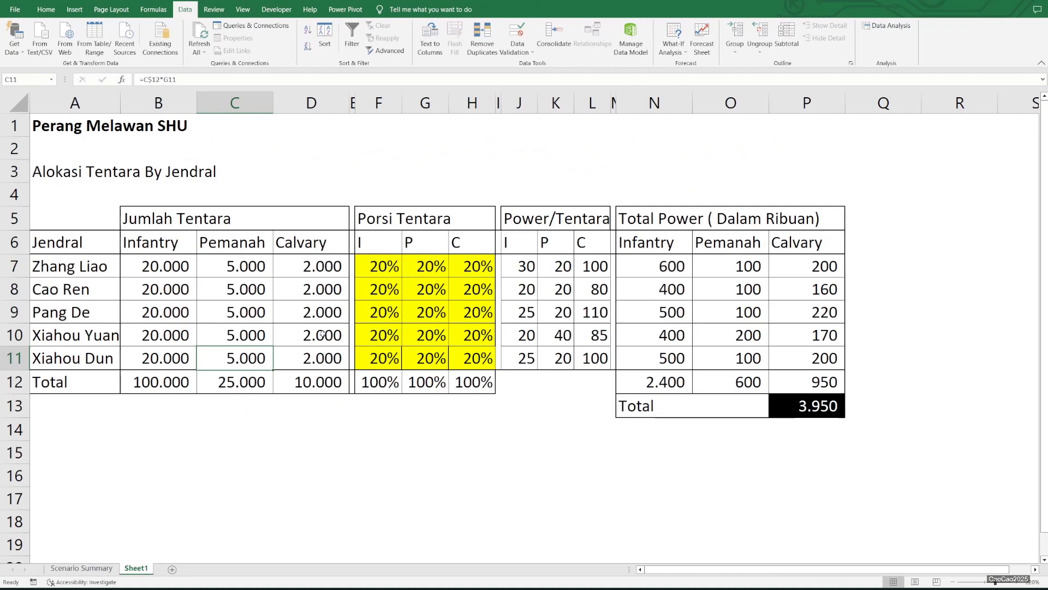
click(90, 271)
click(369, 267)
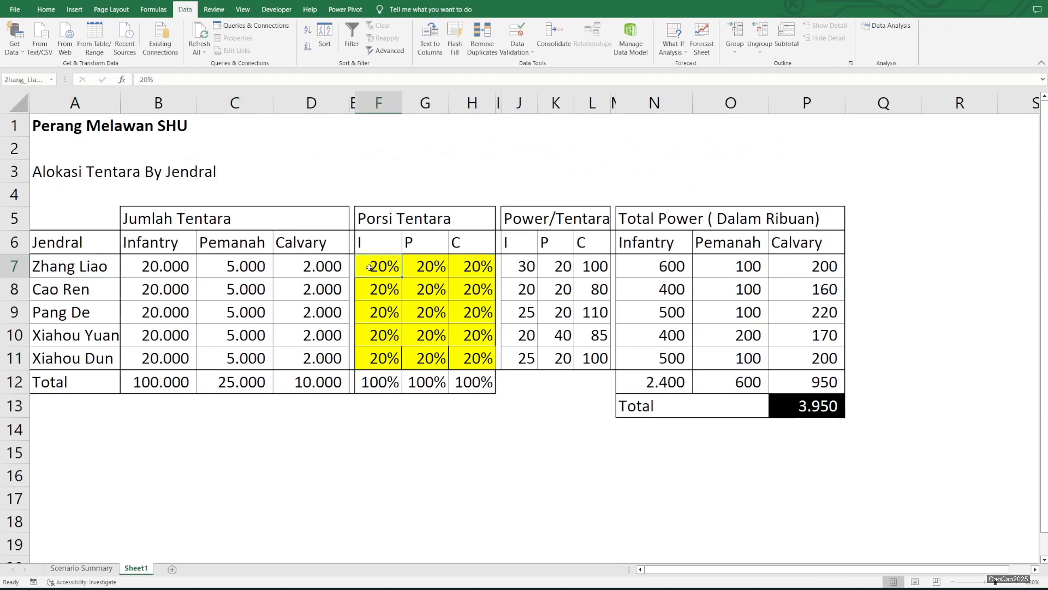
click(85, 562)
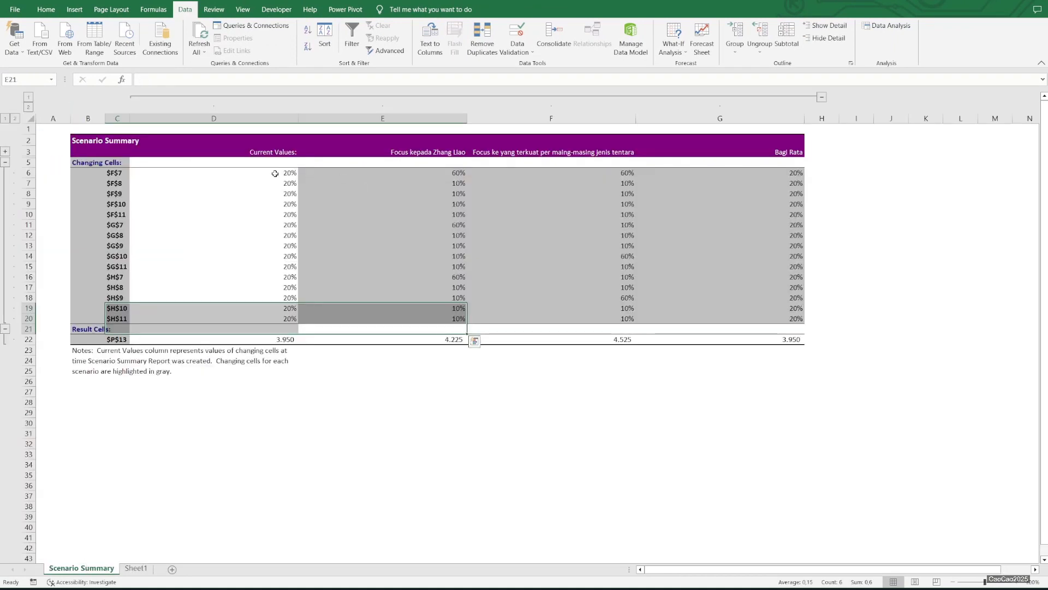
- Glance at the Scenario Summary sheet, then switch back to Sheet1's troop table
click(306, 172)
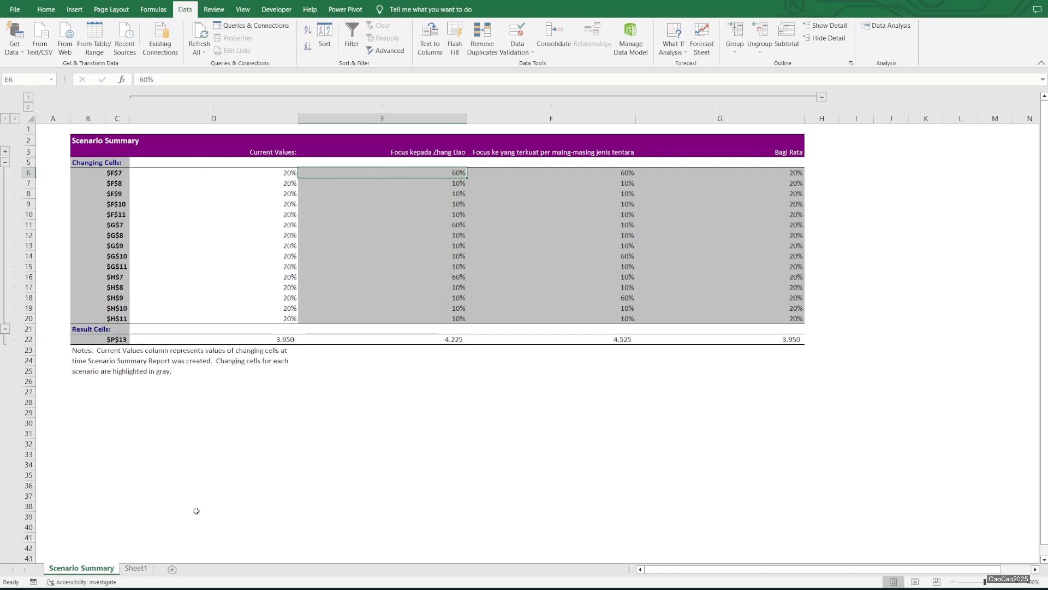
click(138, 568)
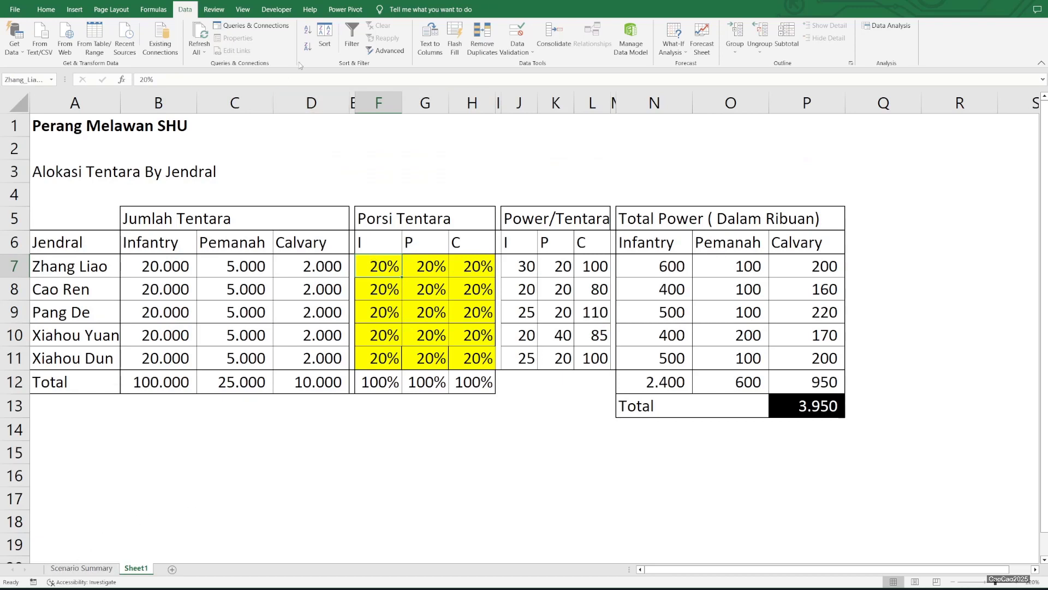
- Define the name Cao_Ren_Infatry for Cao Ren's infantry share cell F8
click(154, 9)
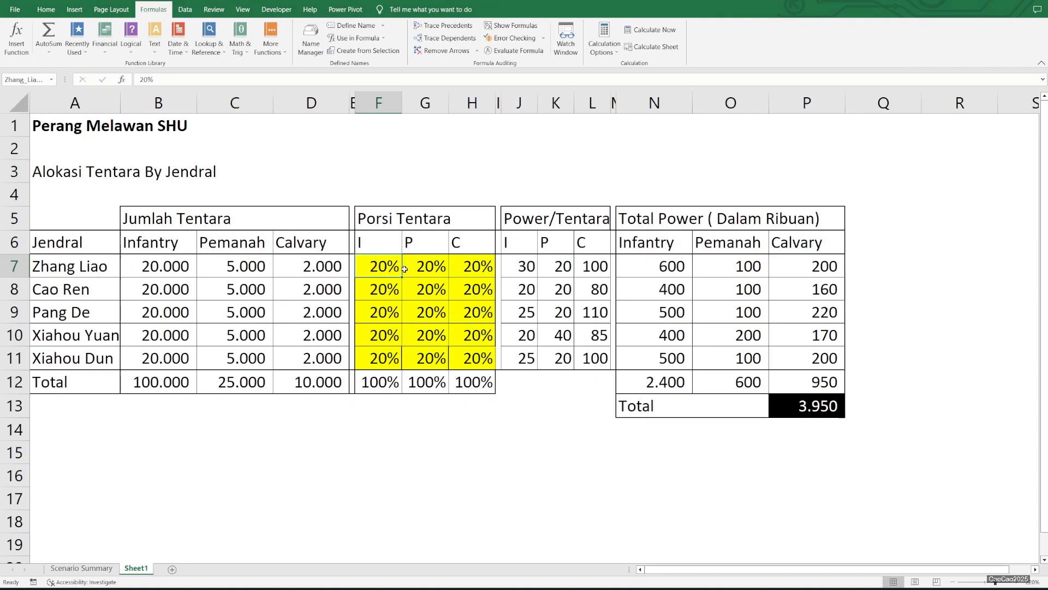
click(382, 287)
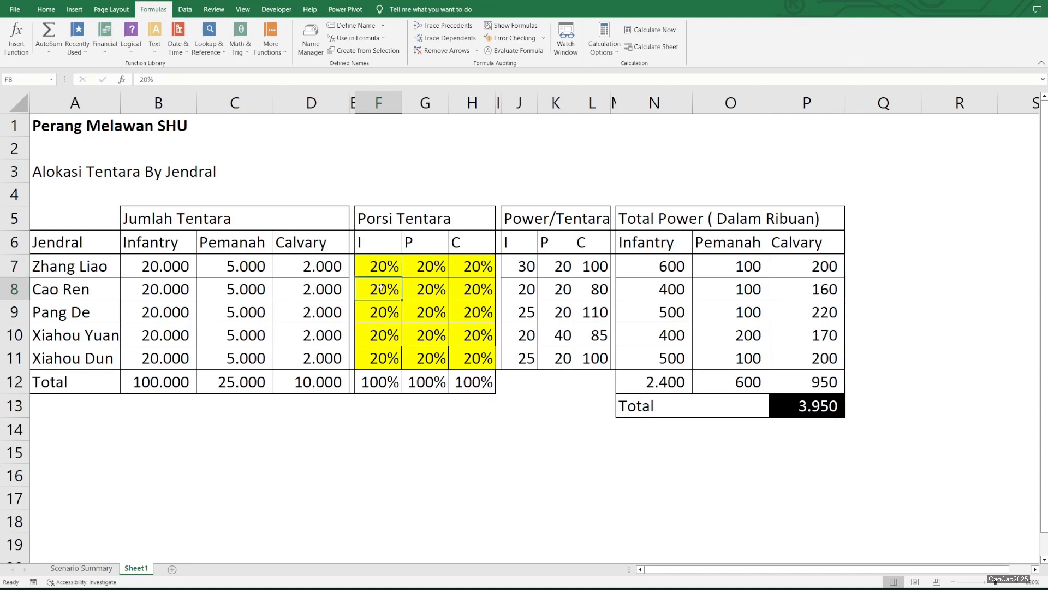
click(352, 25)
text(cAO)
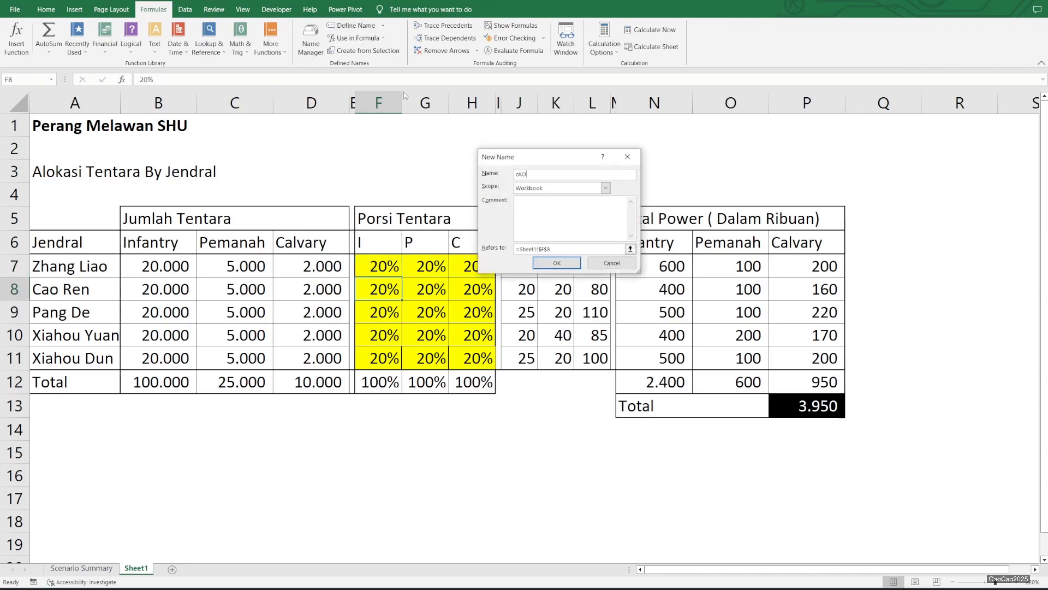
key(BackSpace)
key(BackSpace)
key(BackSpace)
text(Cao_)
text(Ren_)
text(Infat)
key(ctrl+a)
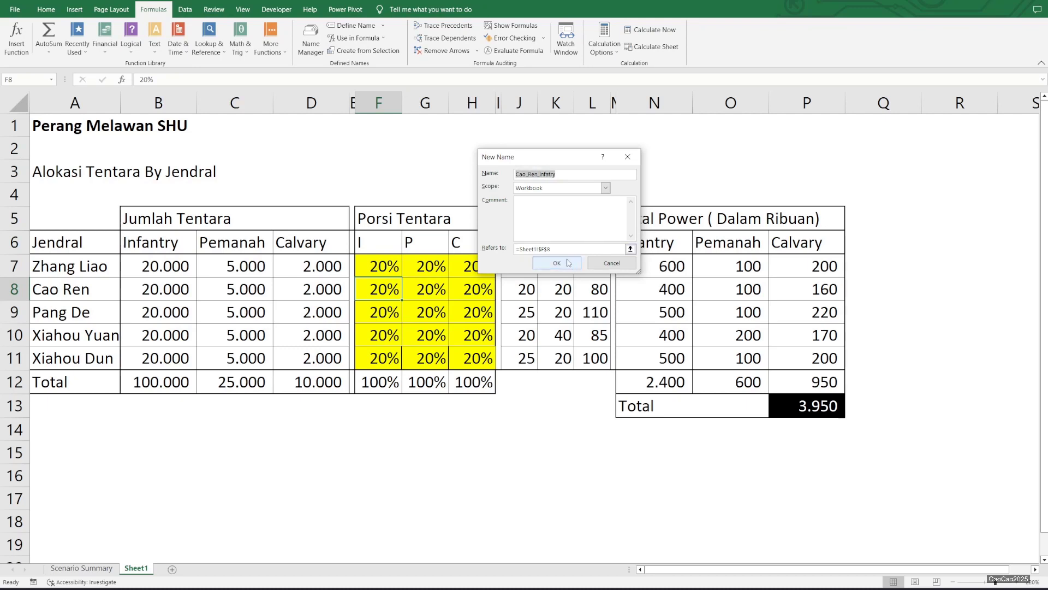
click(538, 175)
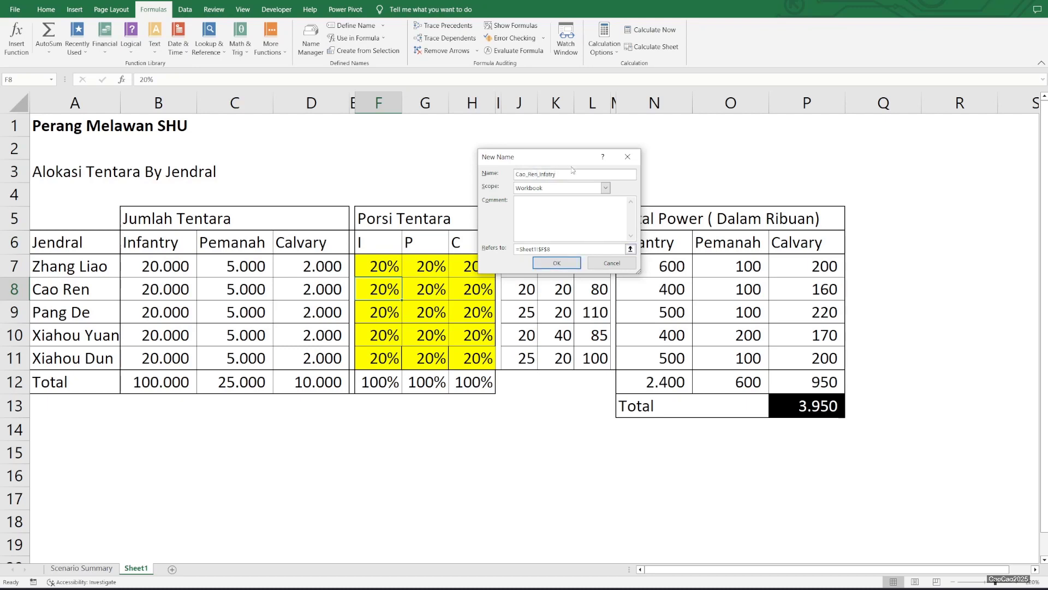
key(Return)
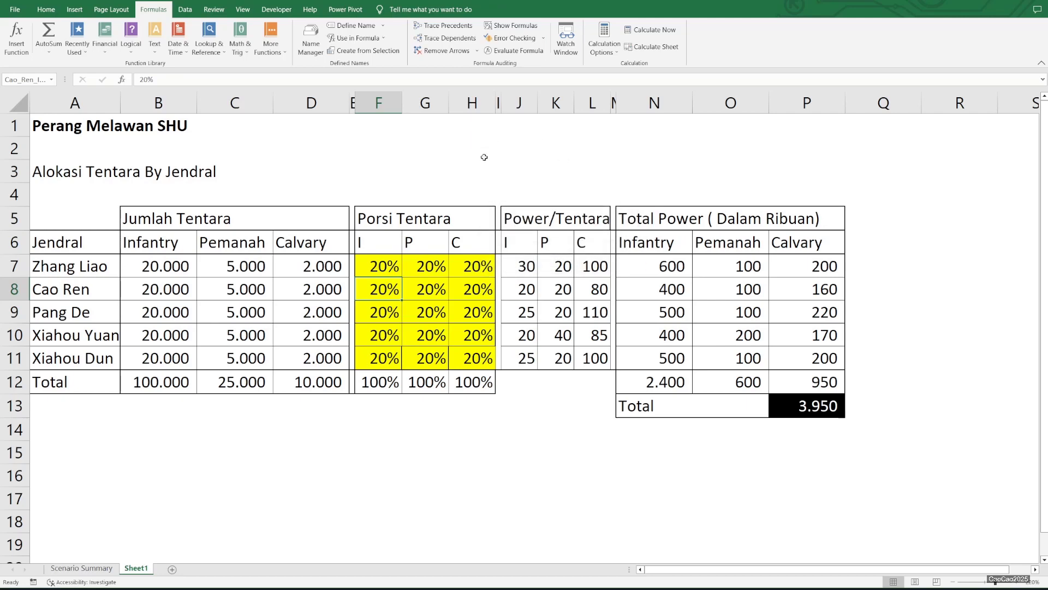
- Name Cao Ren's archer and cavalry share cells G8 and H8 (Pemanah, Cavalry)
click(432, 285)
click(356, 25)
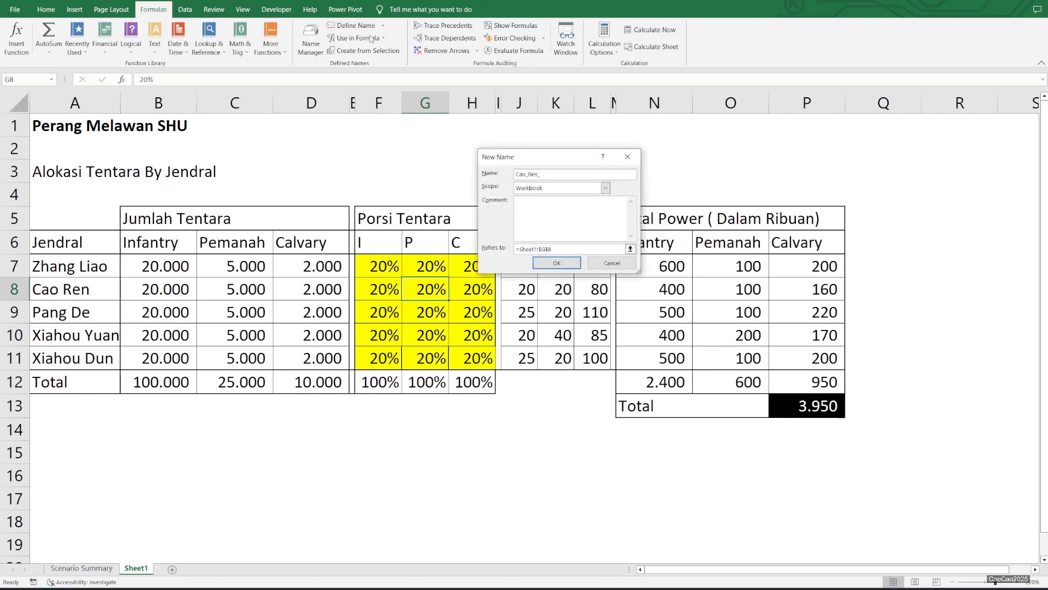
text(Pemanah)
key(Return)
key(Right)
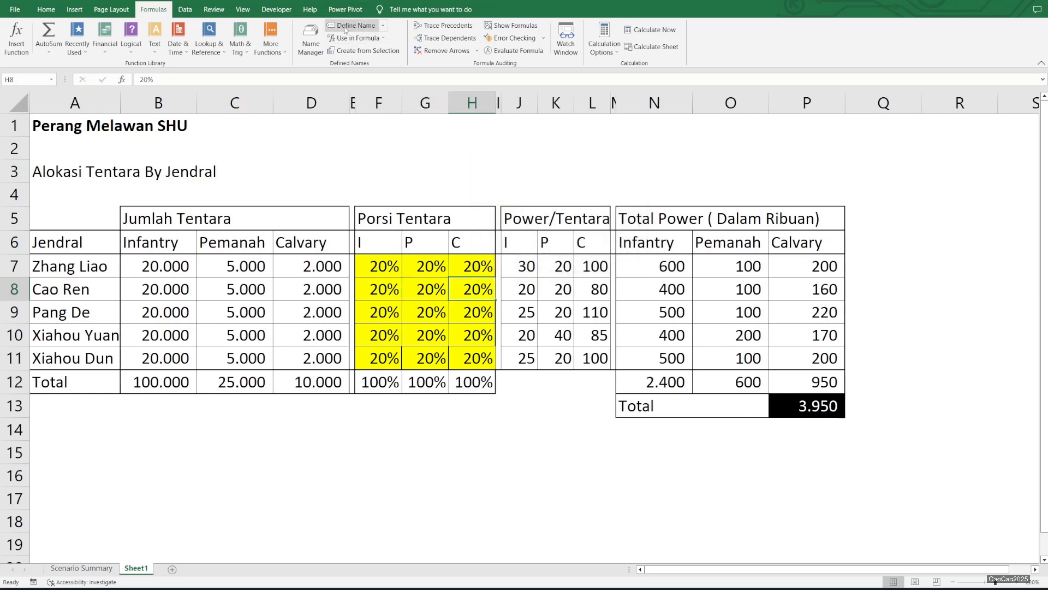
click(345, 26)
text(Cavalry)
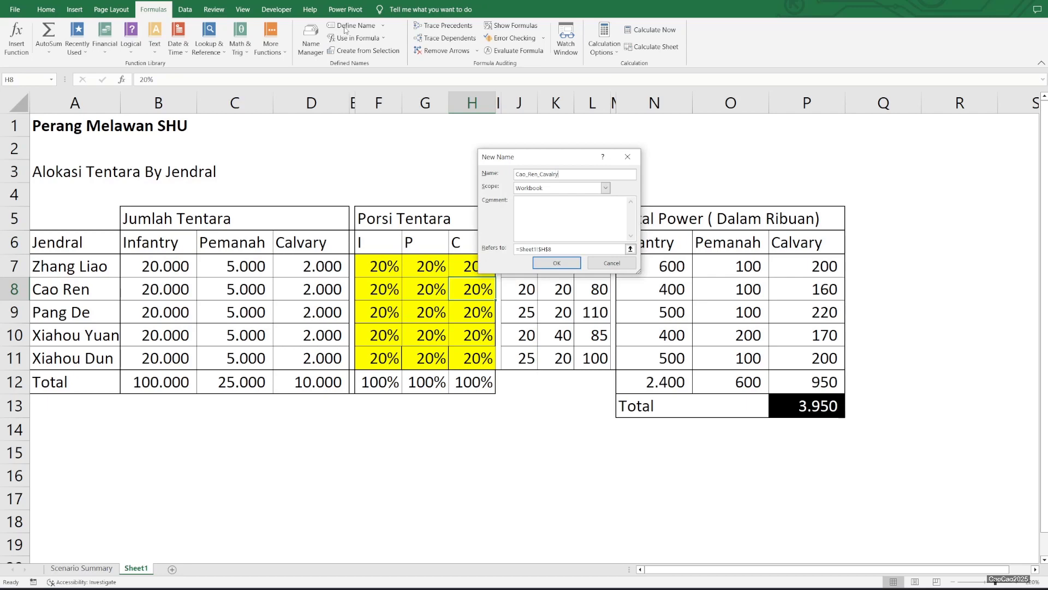
key(Return)
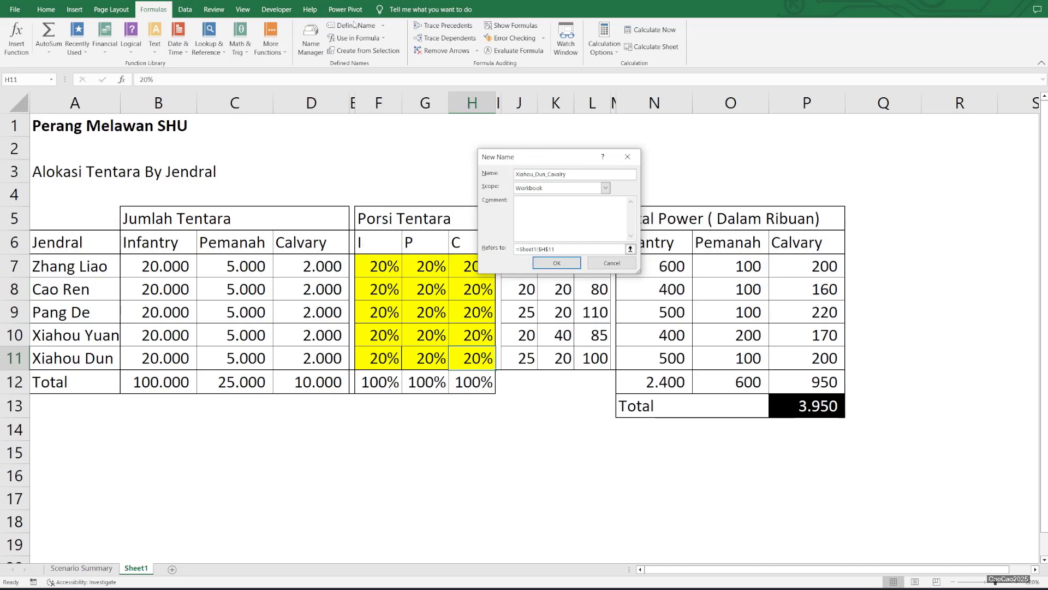
- Confirm the name Xiahou_Dun_Cavalry for H11, glance at the summary, and return to Sheet1
click(557, 263)
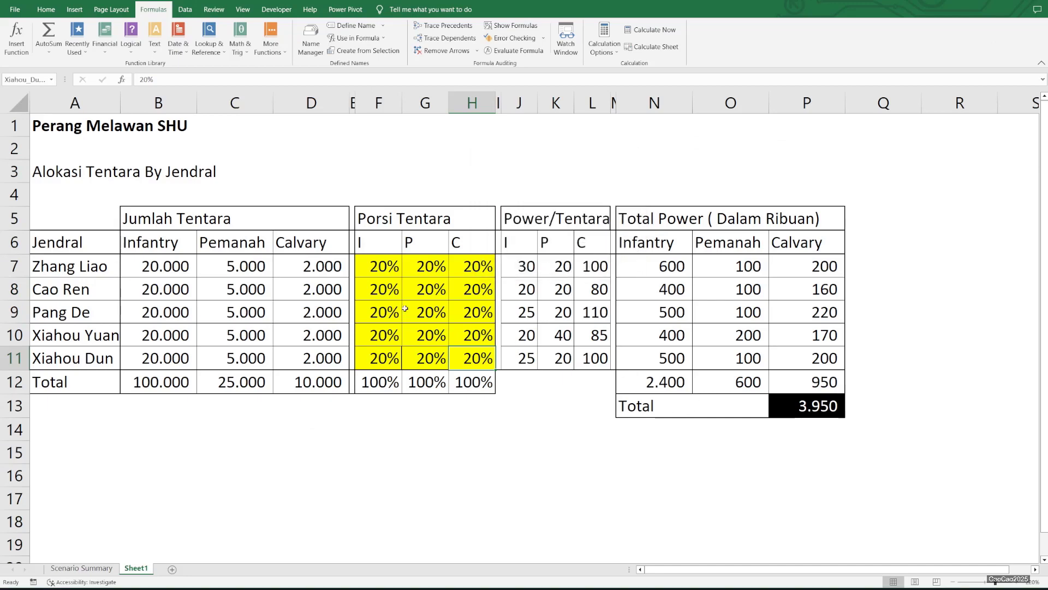
click(78, 569)
click(135, 569)
click(185, 9)
click(677, 55)
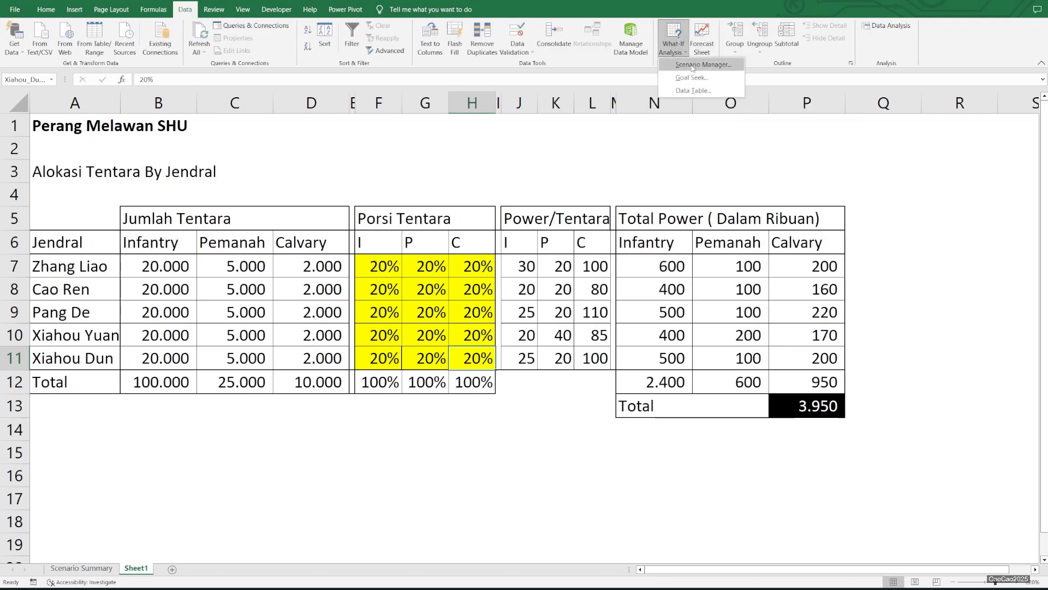
click(690, 64)
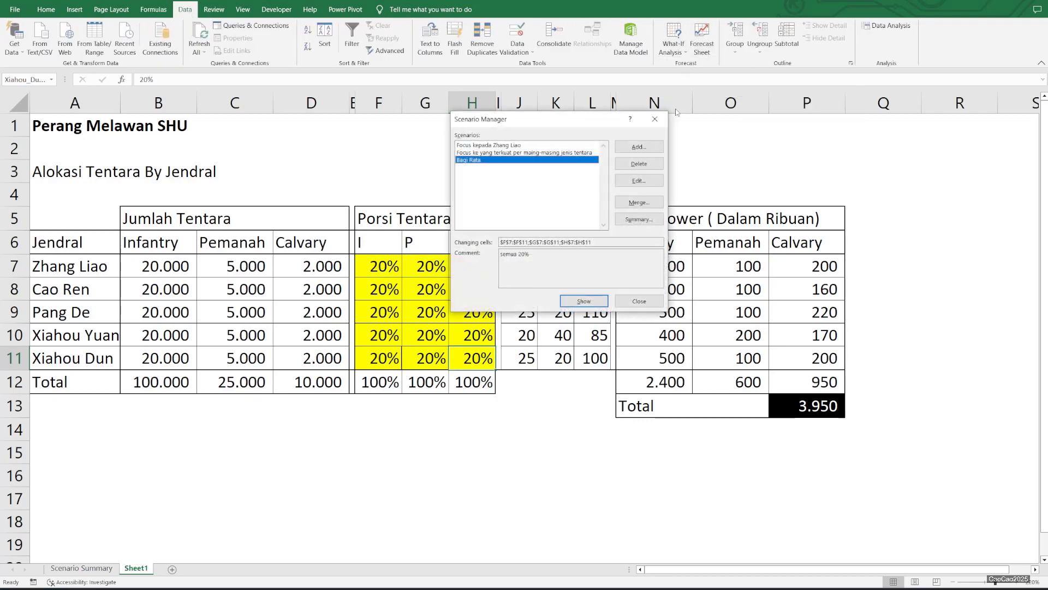
click(642, 219)
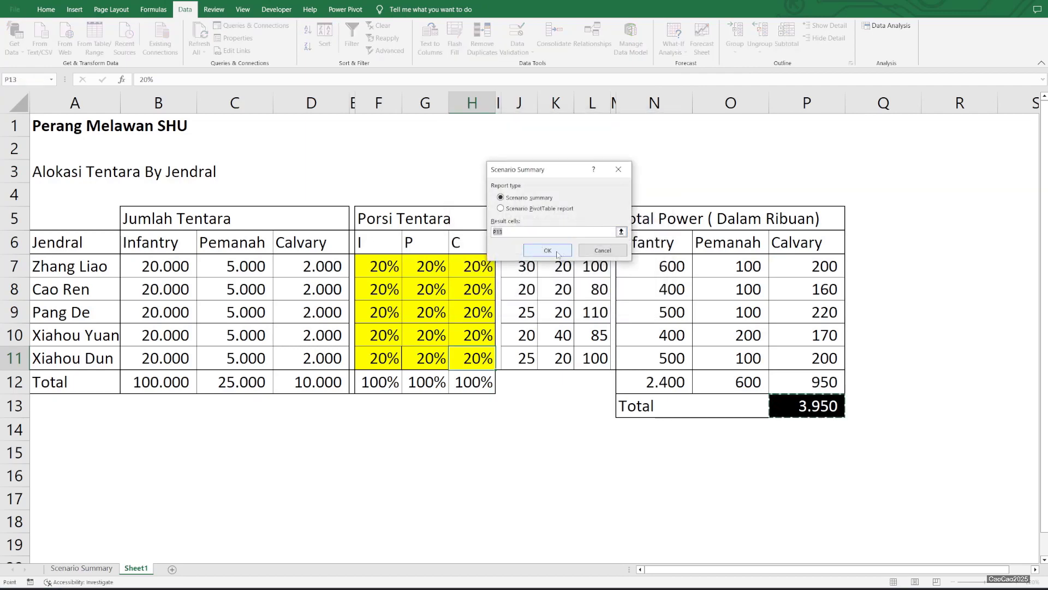
click(548, 250)
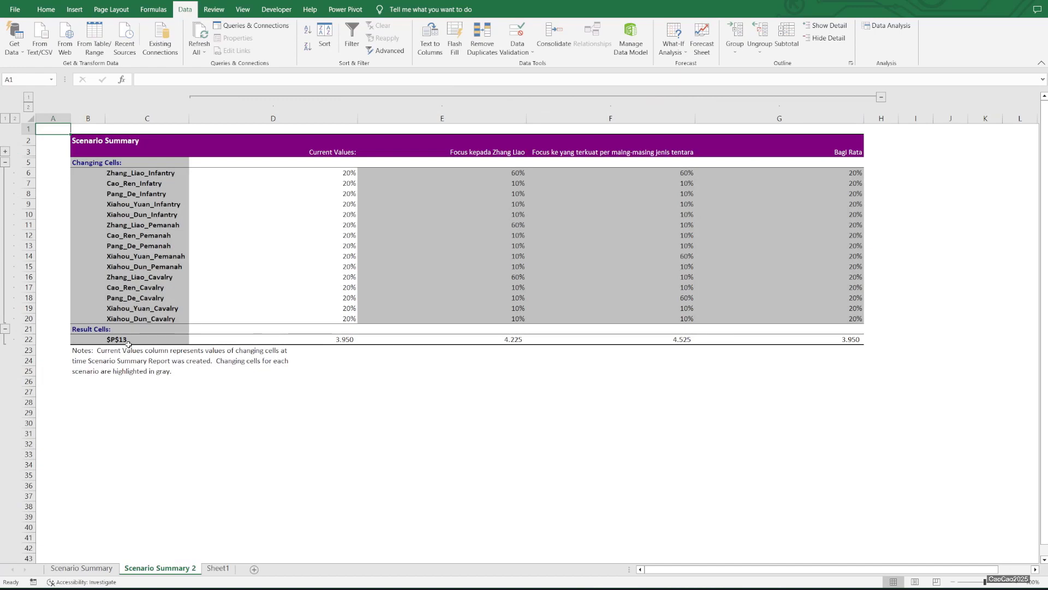
right_click(171, 568)
click(198, 454)
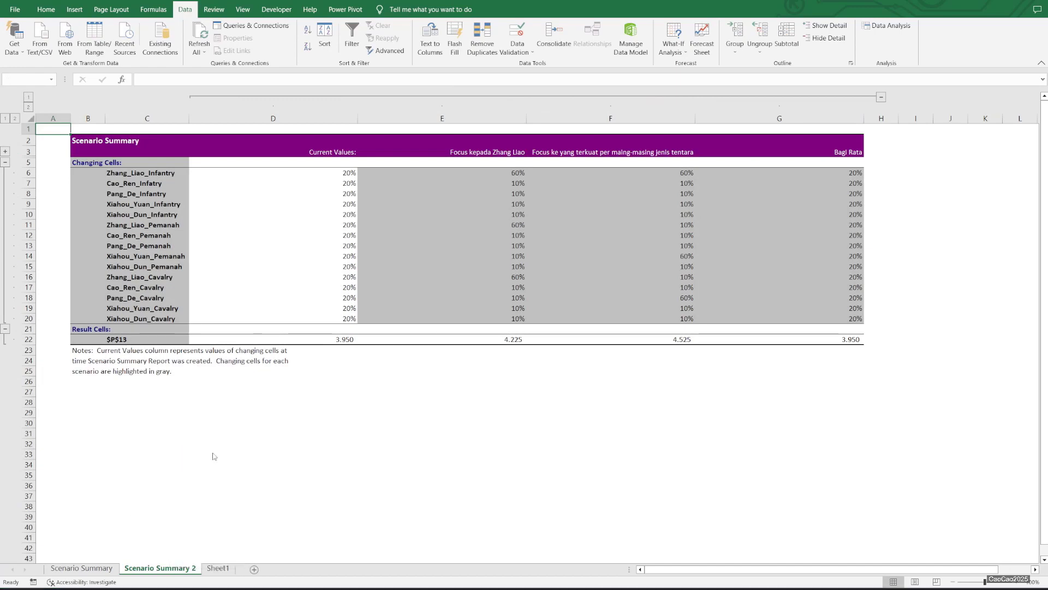
click(537, 322)
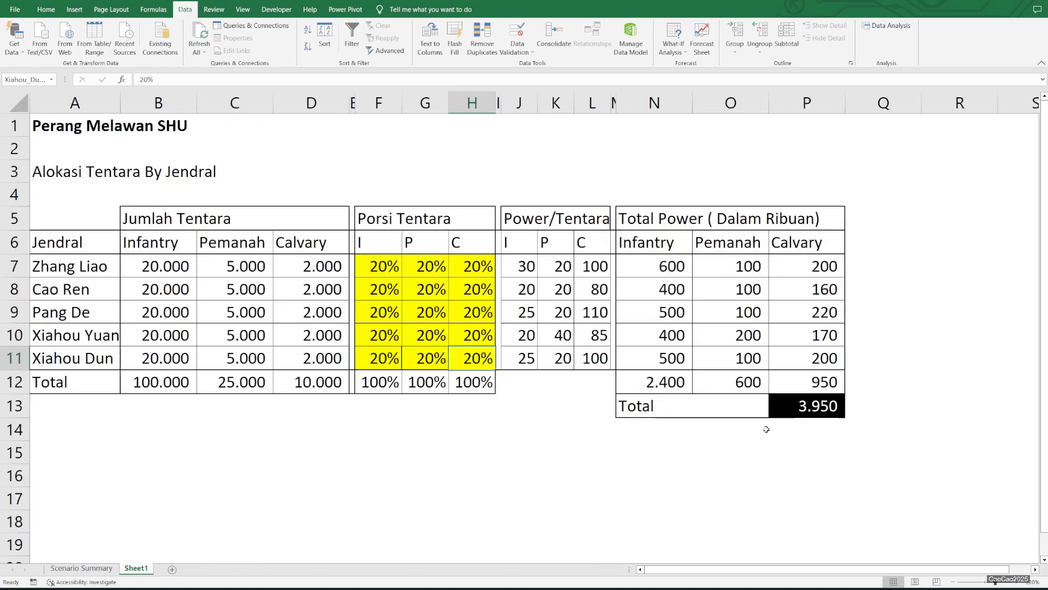
- Select P13 and define the name Total_Power for it via Formulas > Define Name
click(791, 406)
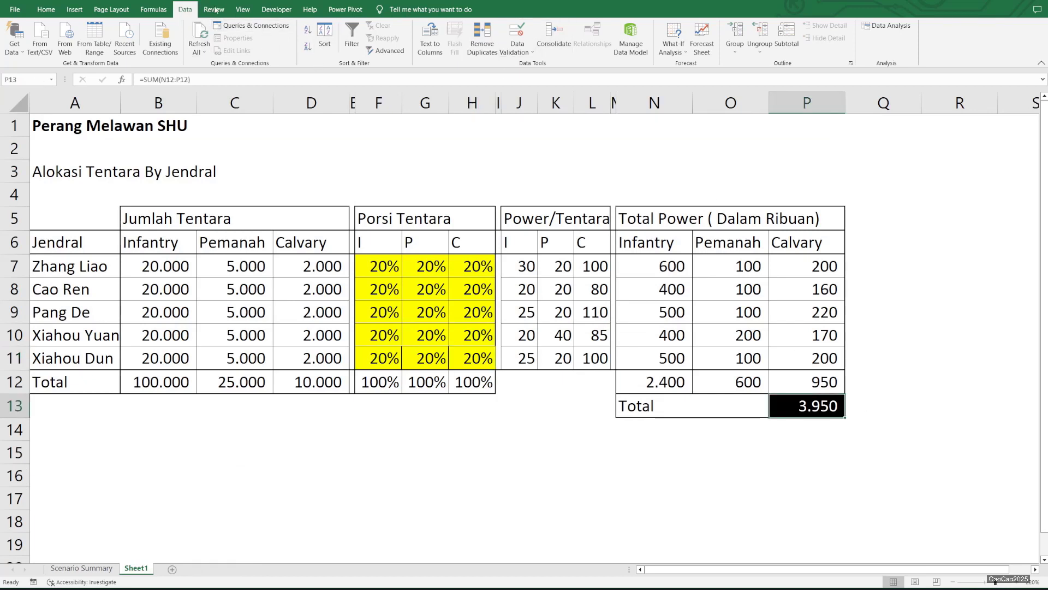
click(154, 10)
click(335, 26)
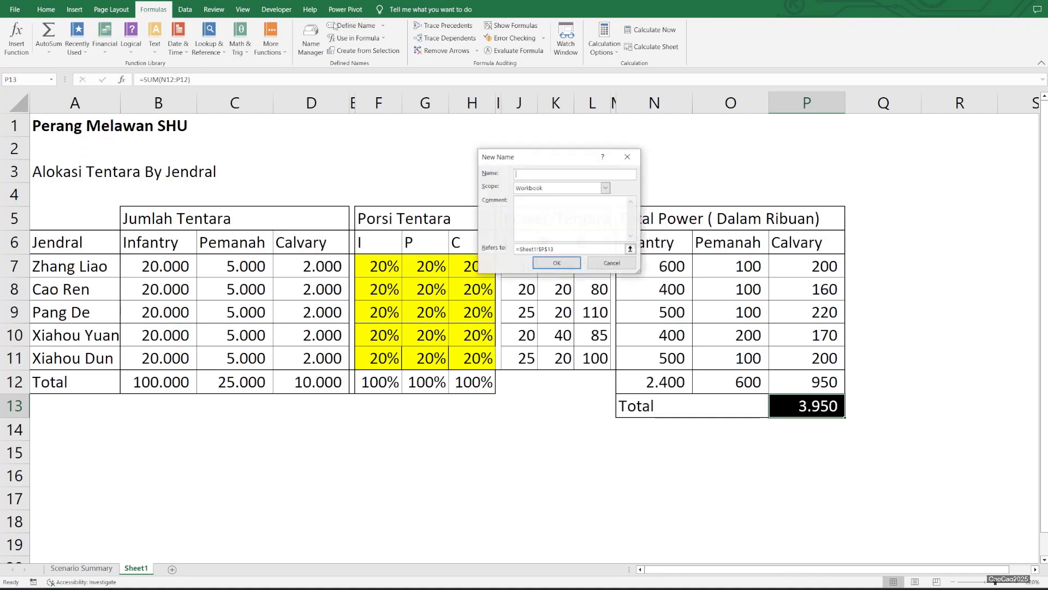
text(Total_Power)
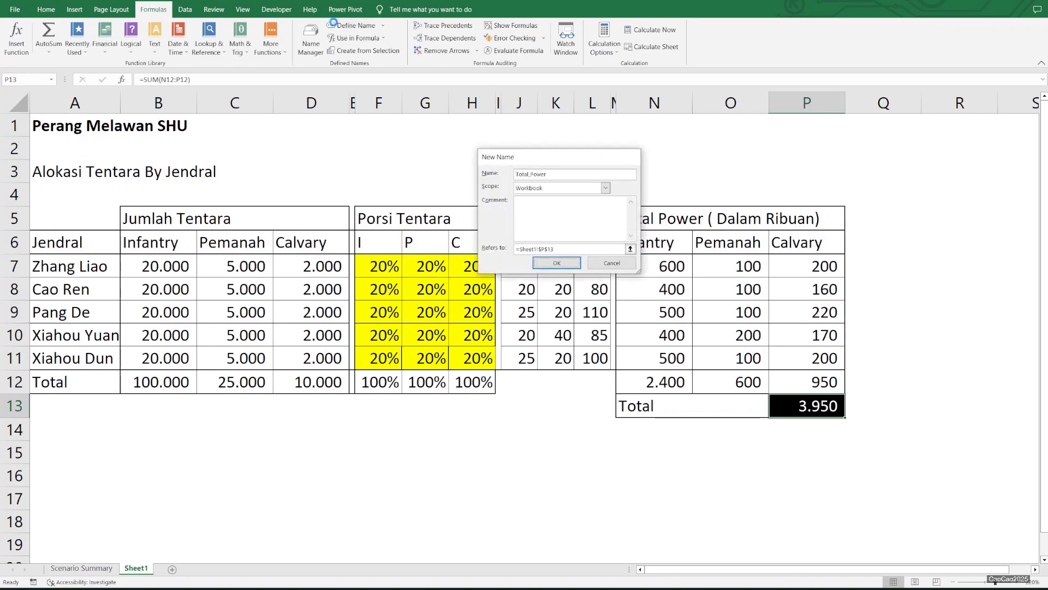
key(Return)
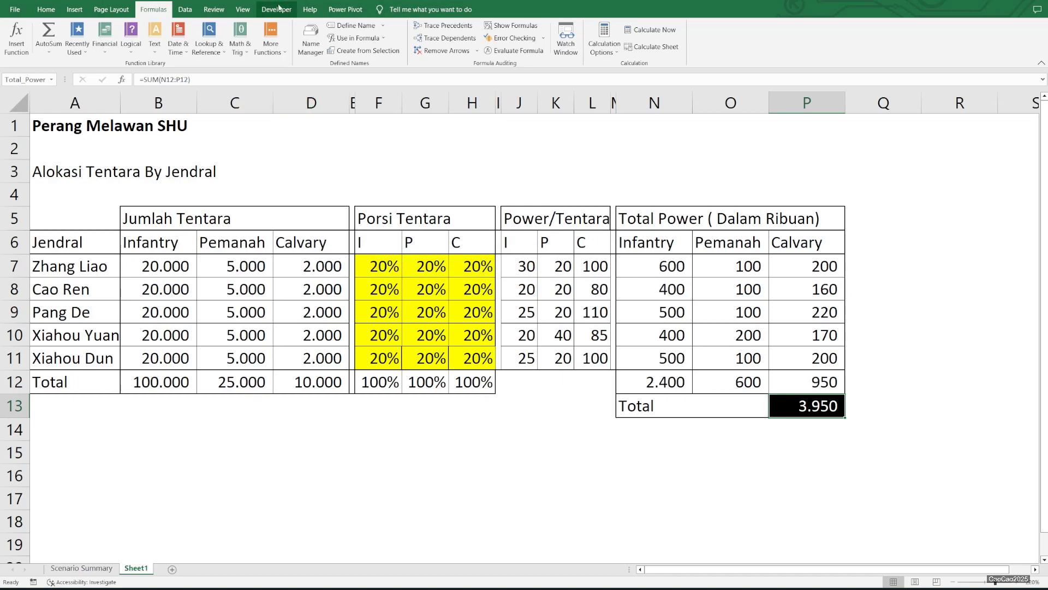
click(185, 10)
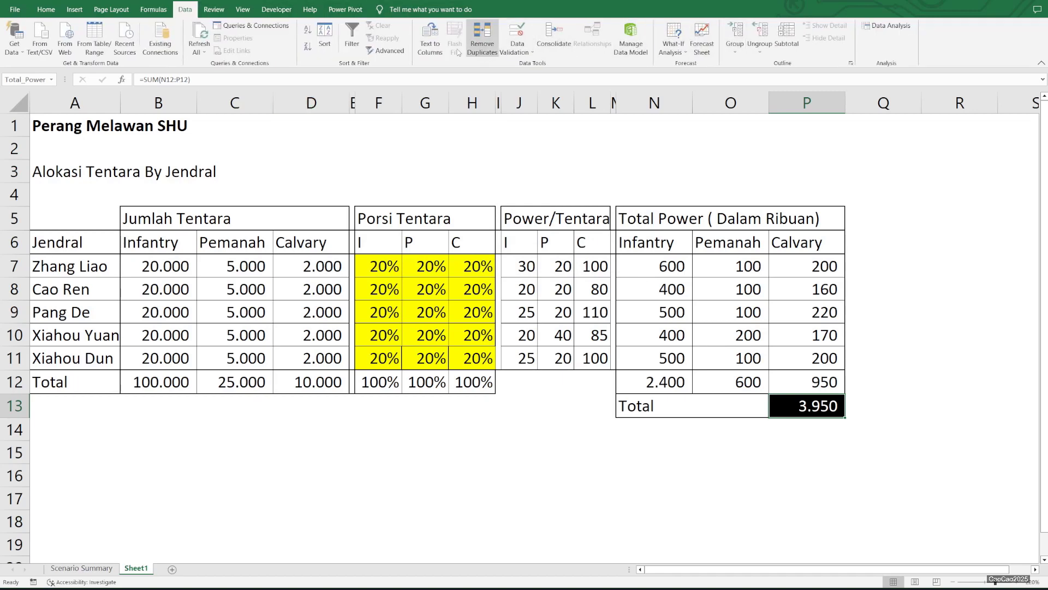
- Generate a fresh scenario summary report from the Scenario Manager
click(673, 43)
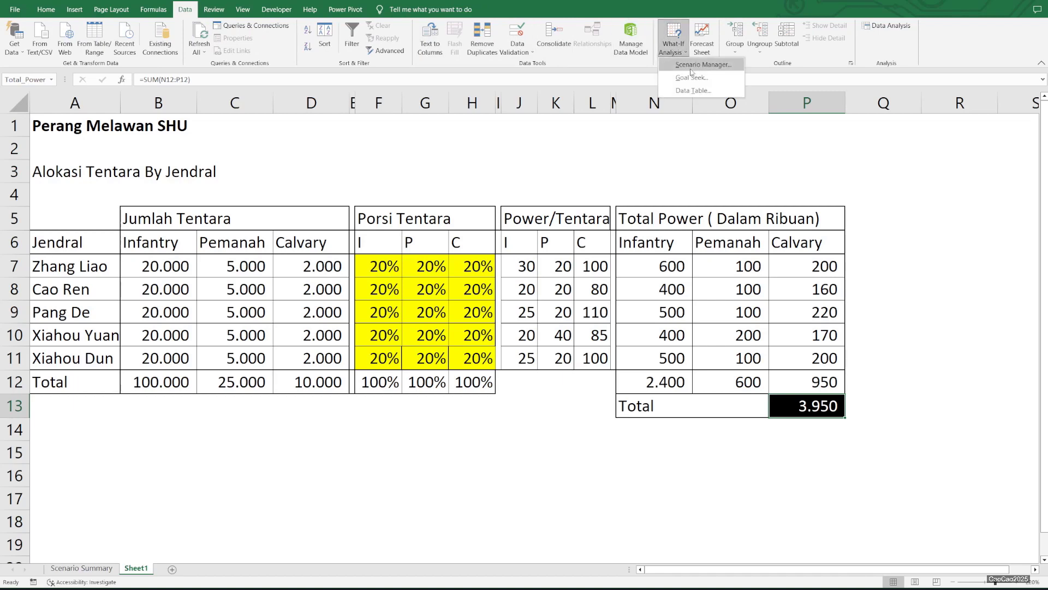
click(691, 67)
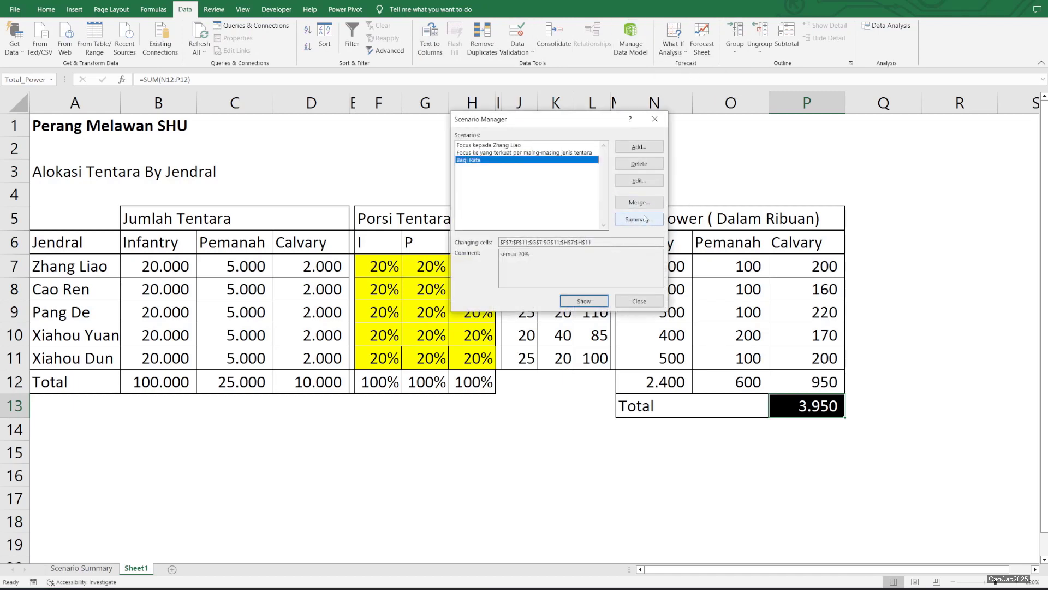
click(645, 218)
click(541, 245)
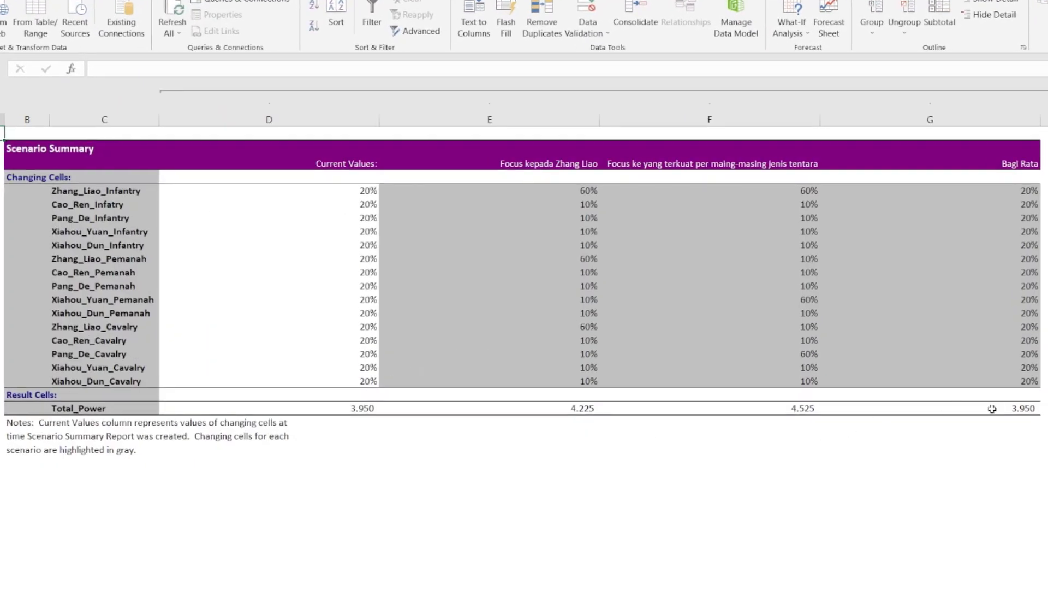
- Inspect the named rows and Total_Power results, comparing them with the older summary
click(993, 410)
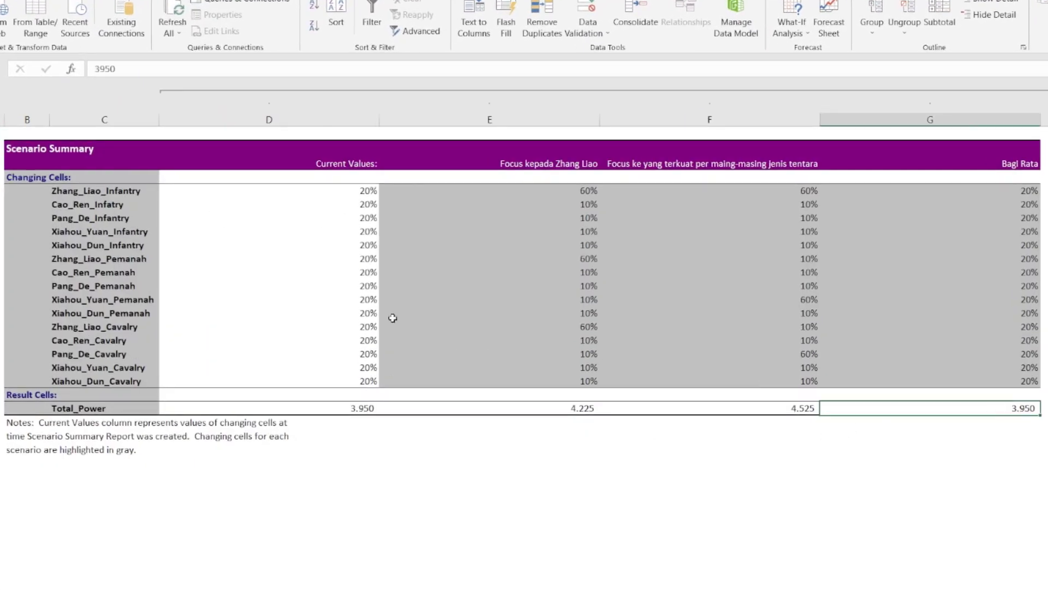
click(117, 203)
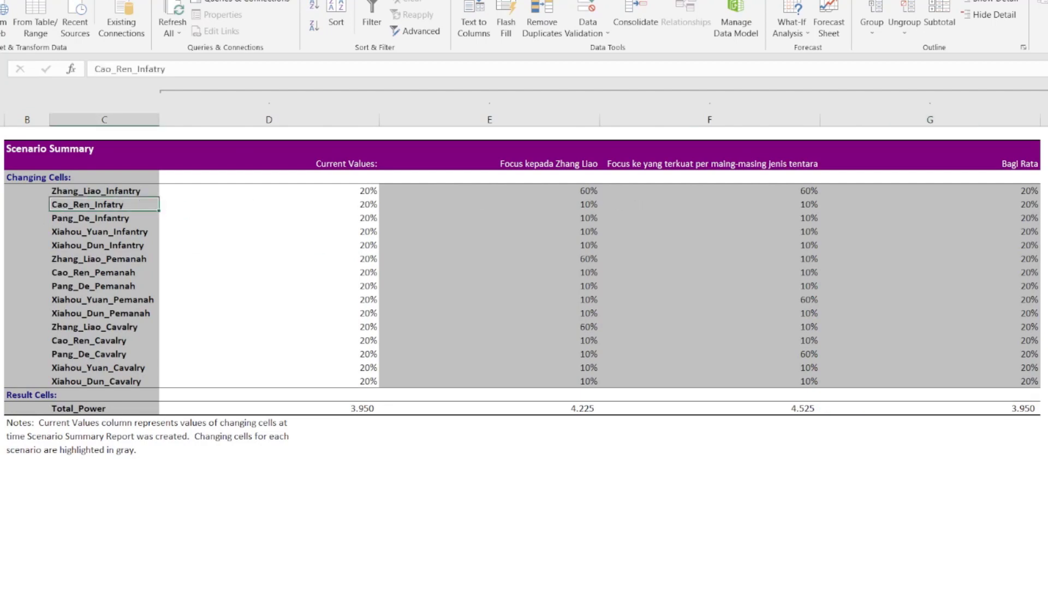
click(2, 231)
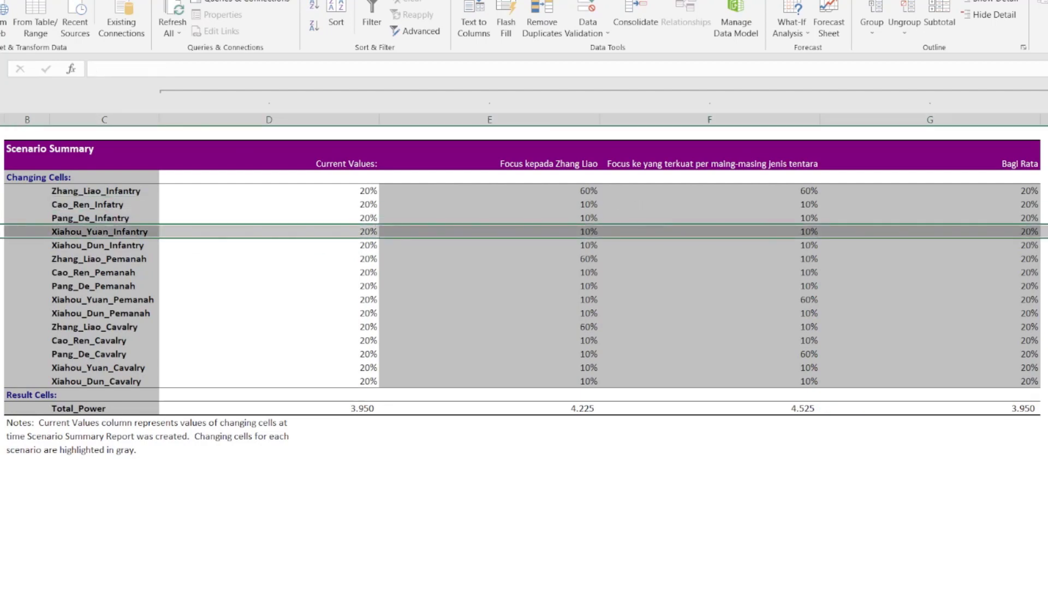
key(shift+Down)
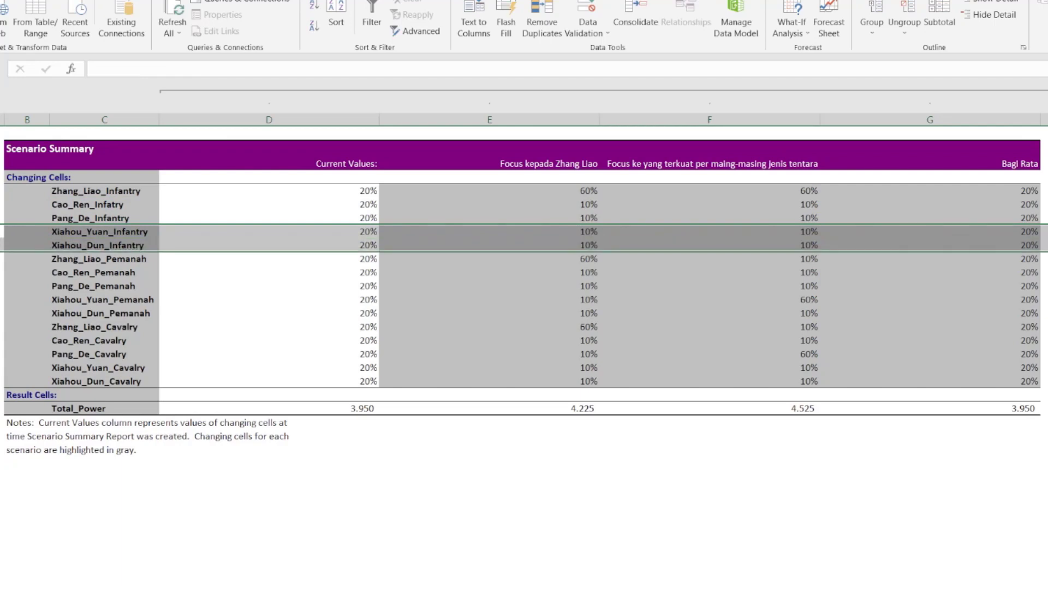
key(shift+Down)
key(shift+Down)
key(shift+Down)
key(shift+Down)
key(shift+Down)
key(shift+Down)
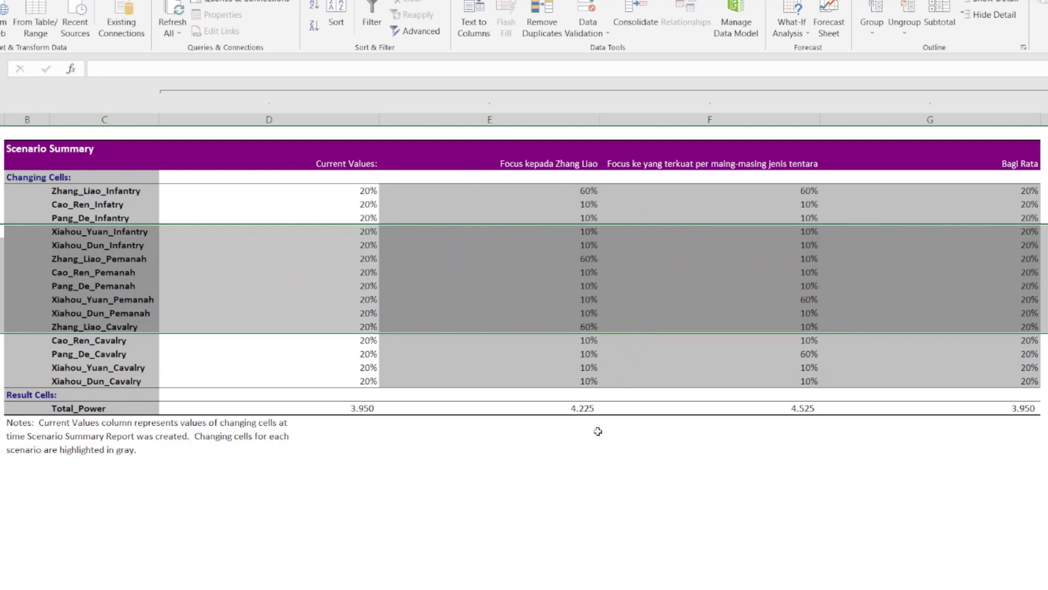
drag(588, 411, 970, 407)
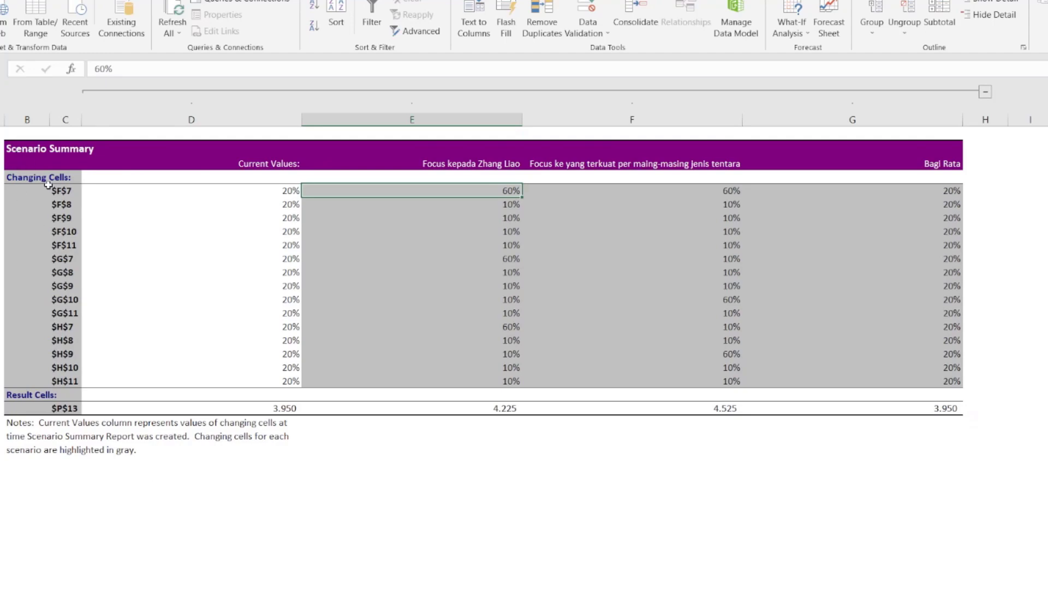
drag(48, 188, 48, 389)
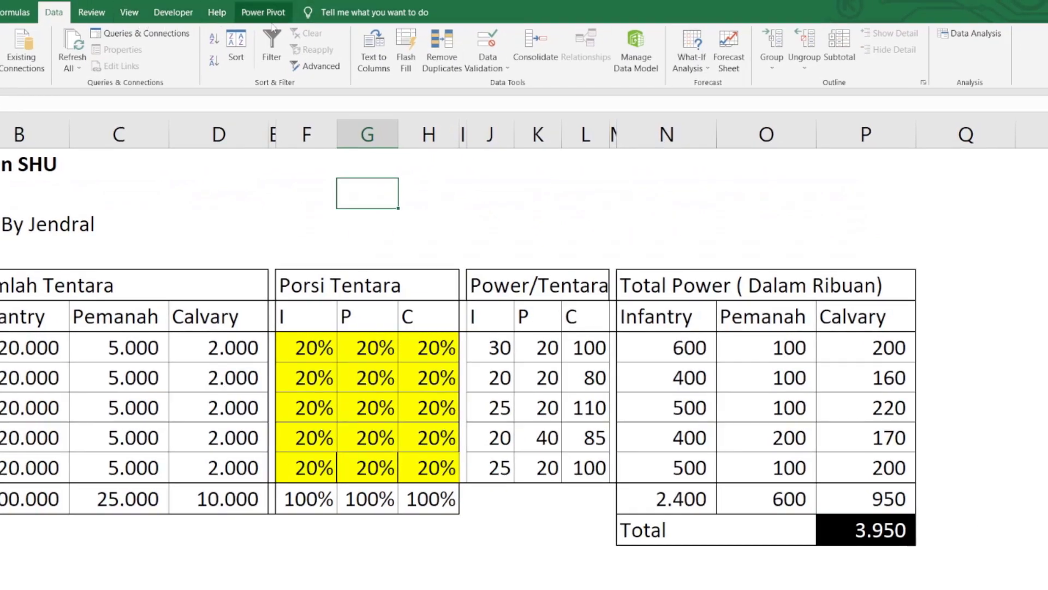
- Add scenario 'Maximal Tentara di yang terbaik' over F7:F11;G7:G11;H7:H11, clearing the default comment
click(688, 66)
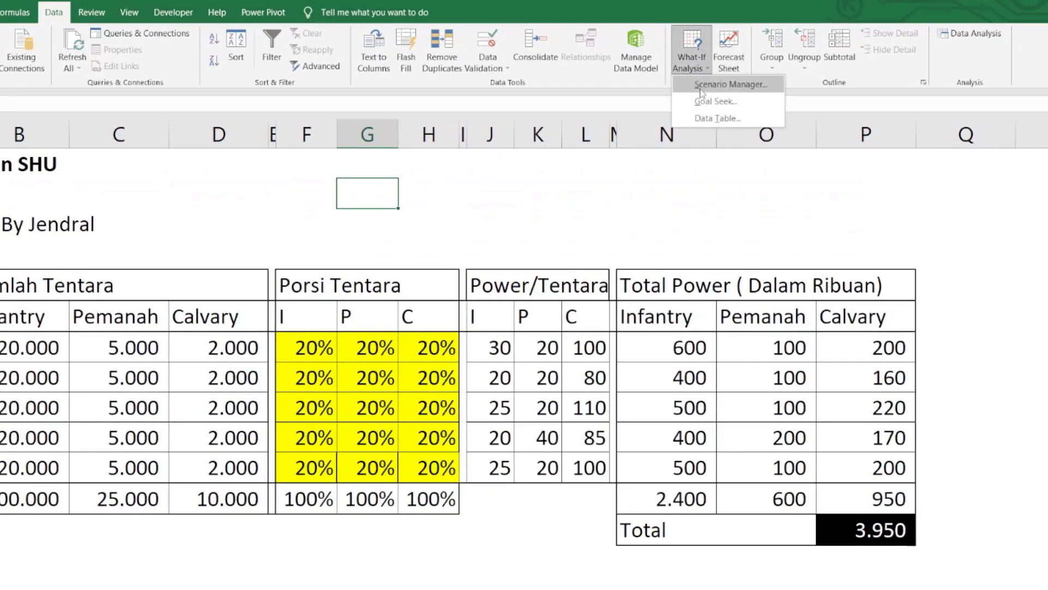
click(701, 85)
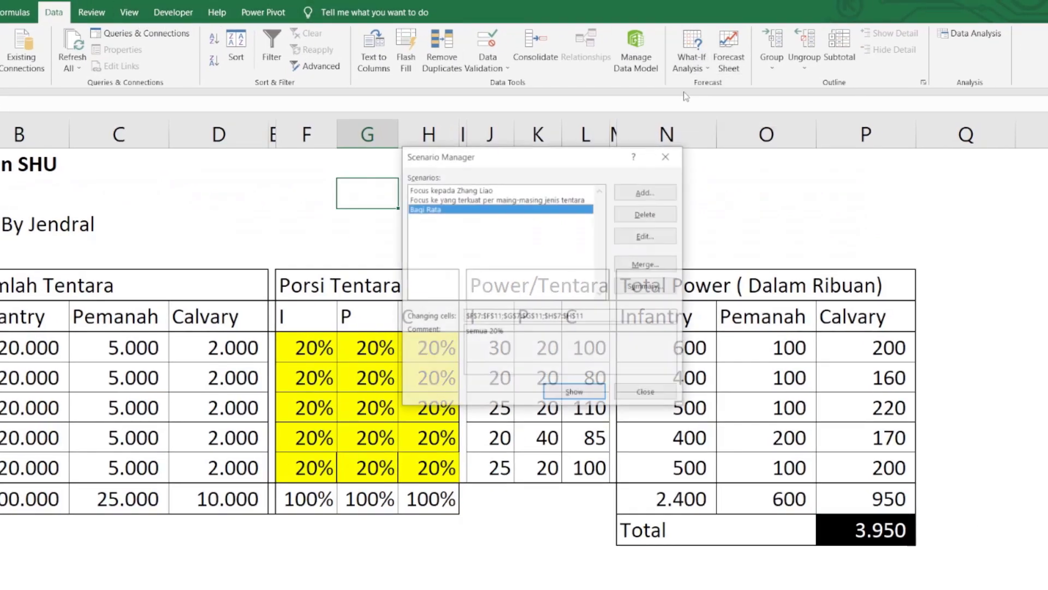
click(665, 192)
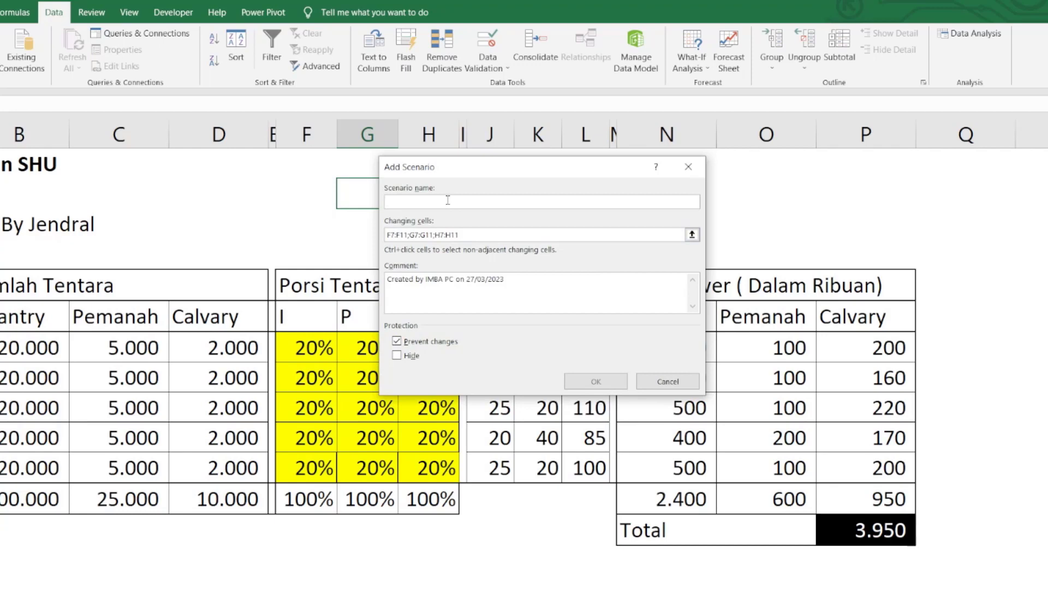
text(Maximal Tentara di yang terbaik)
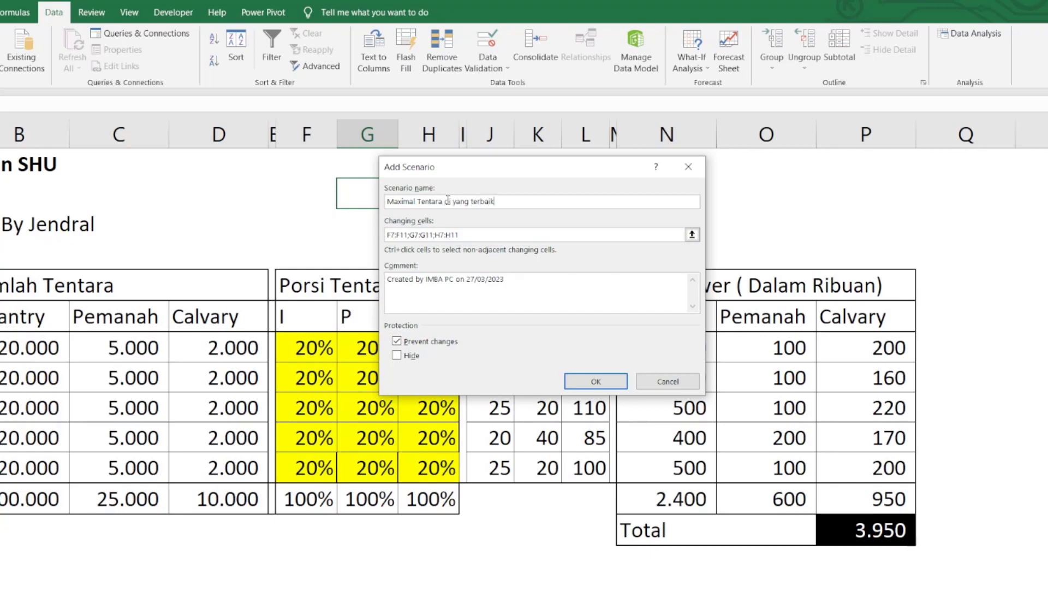
drag(529, 284, 372, 267)
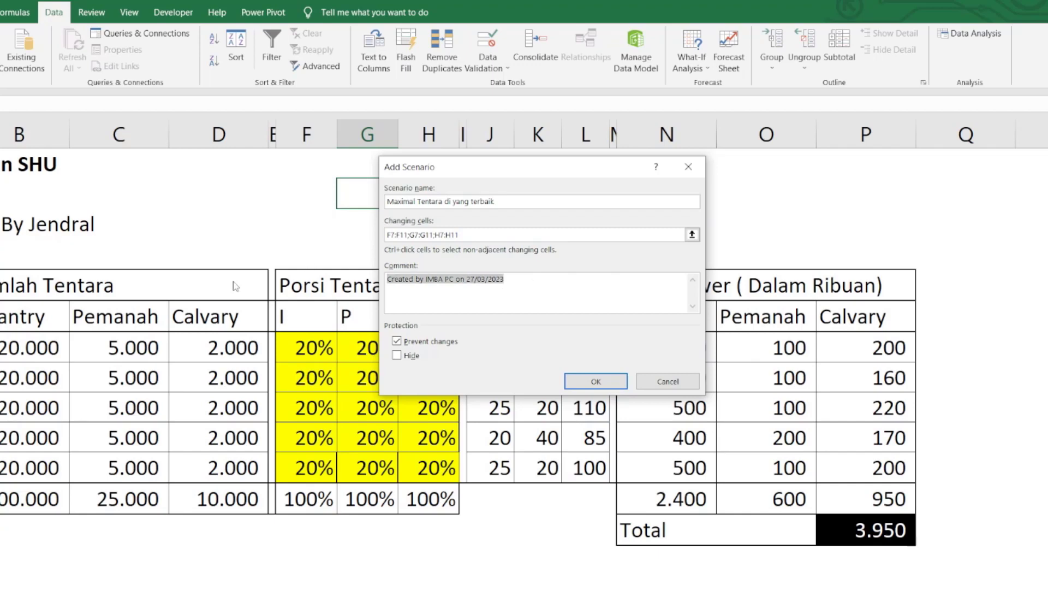
key(BackSpace)
text(ZhangLiao)
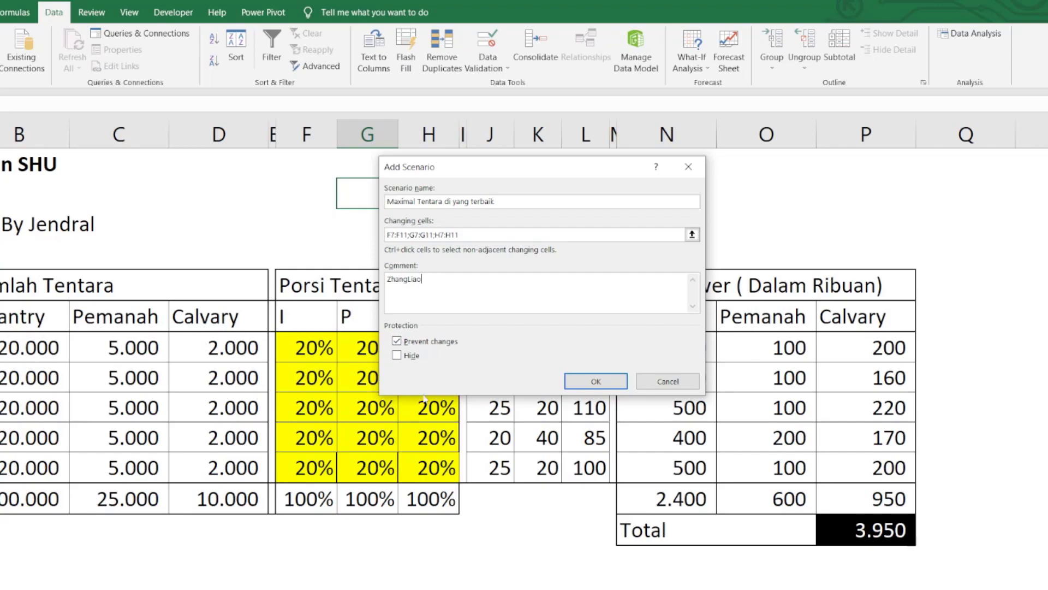
drag(486, 167, 887, 25)
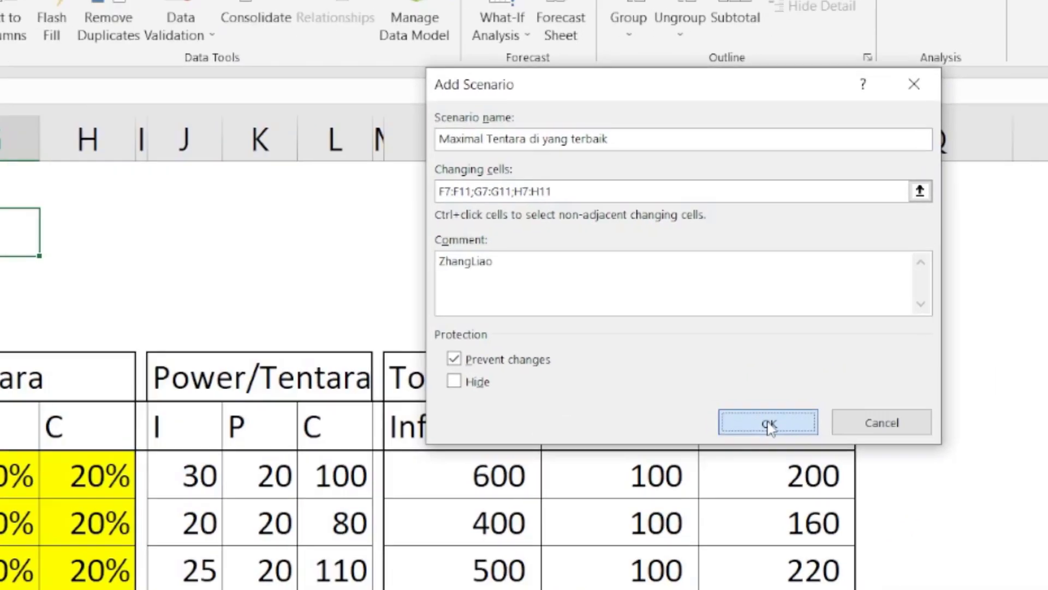
click(1035, 213)
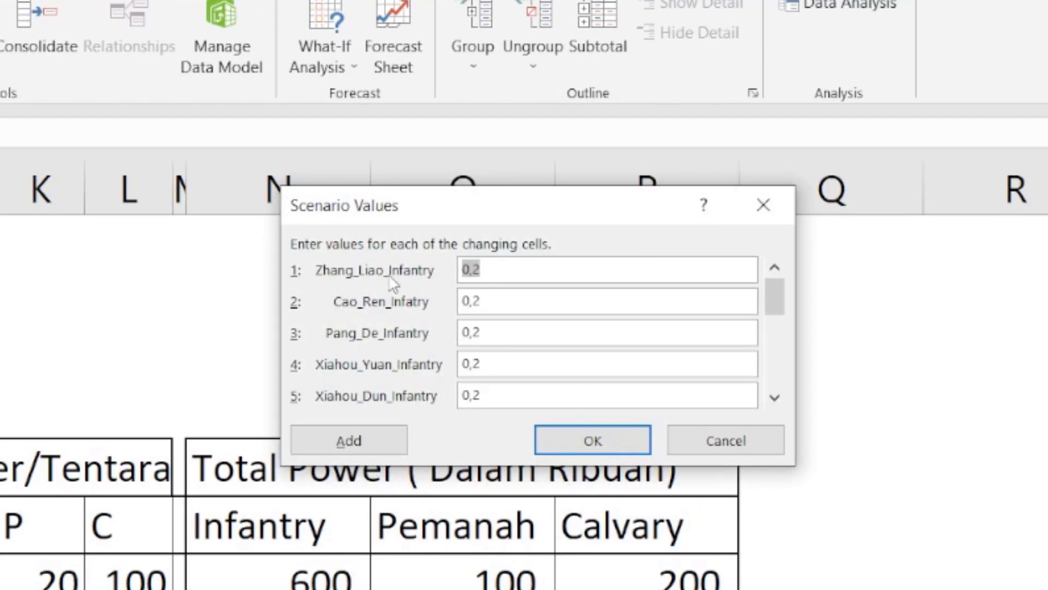
- Enter infantry values: Zhang_Liao_Infantry 100%, all other infantry shares 0
text(0)
key(Tab)
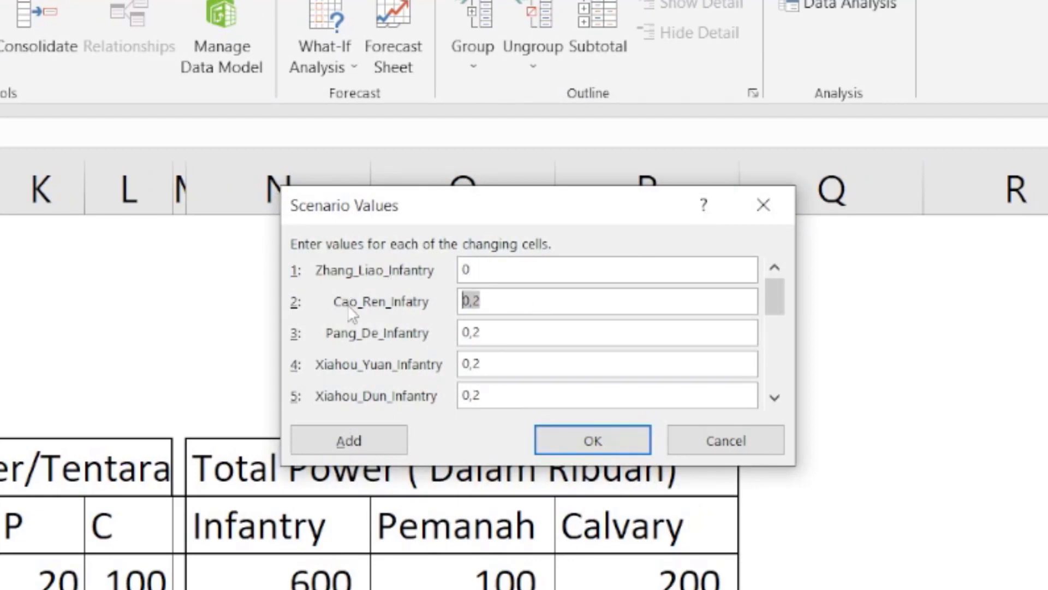
double_click(468, 270)
text(10)
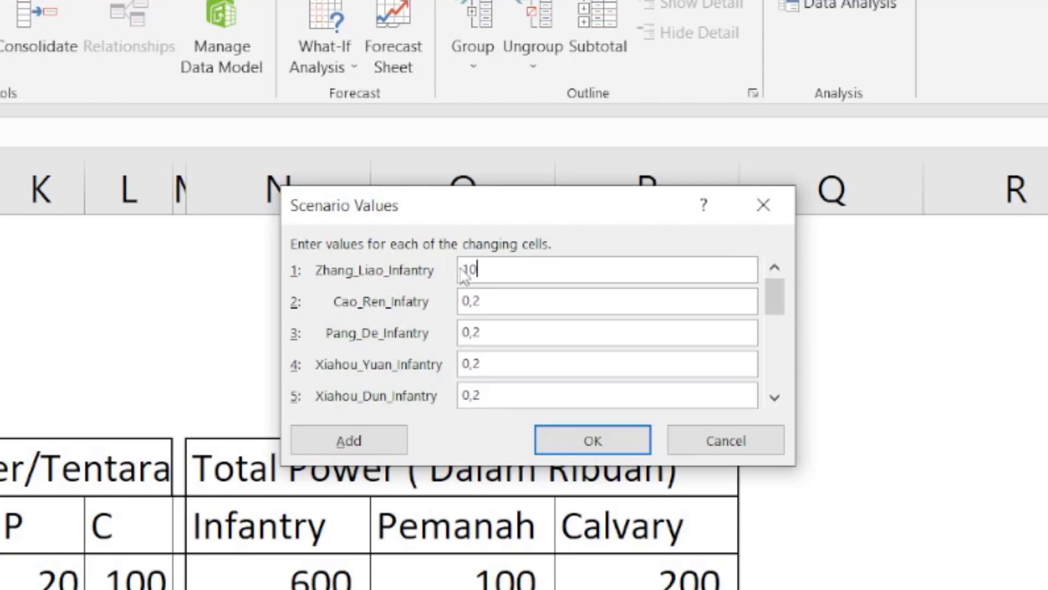
text(0%)
key(Tab)
text(0)
key(Tab)
text(0)
key(Tab)
text(0)
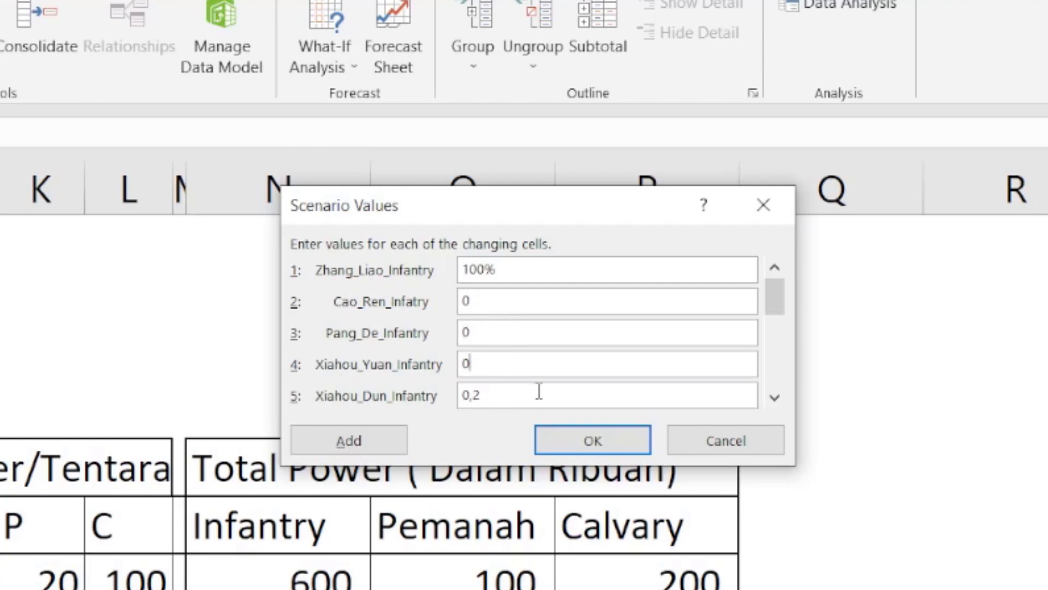
key(Tab)
text(0)
drag(781, 299, 780, 334)
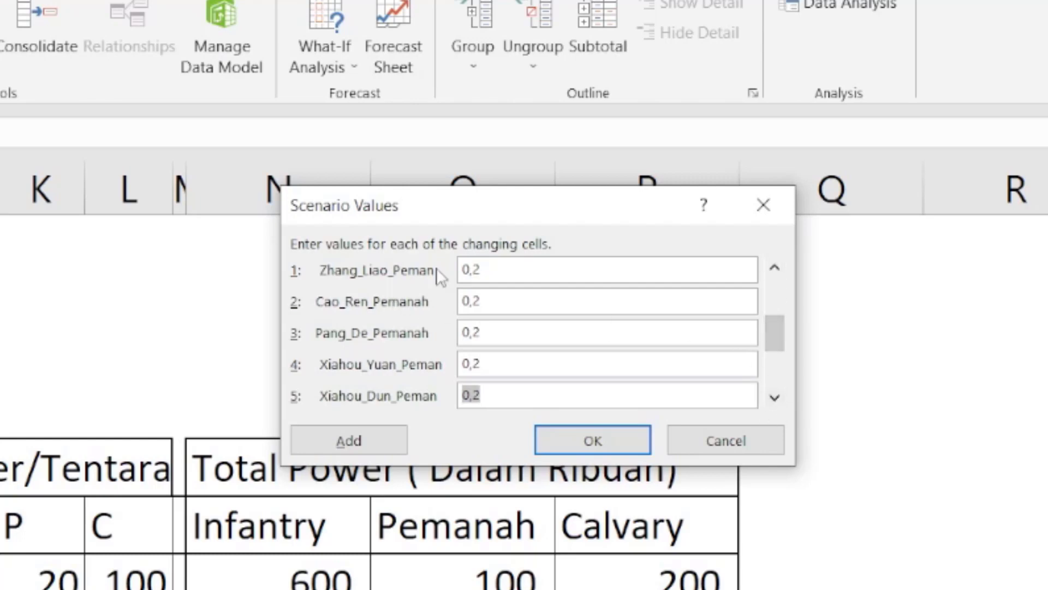
click(775, 267)
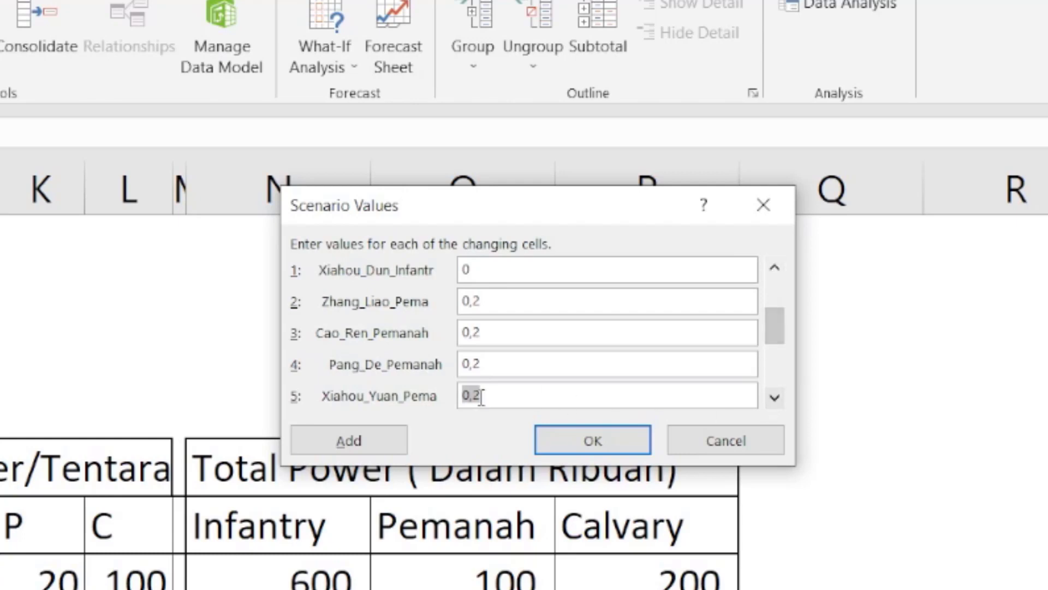
- Enter Pemanah values: Xiahou_Yuan_Pemanah 1, all other archer shares 0
click(492, 304)
drag(513, 305, 370, 307)
text(0)
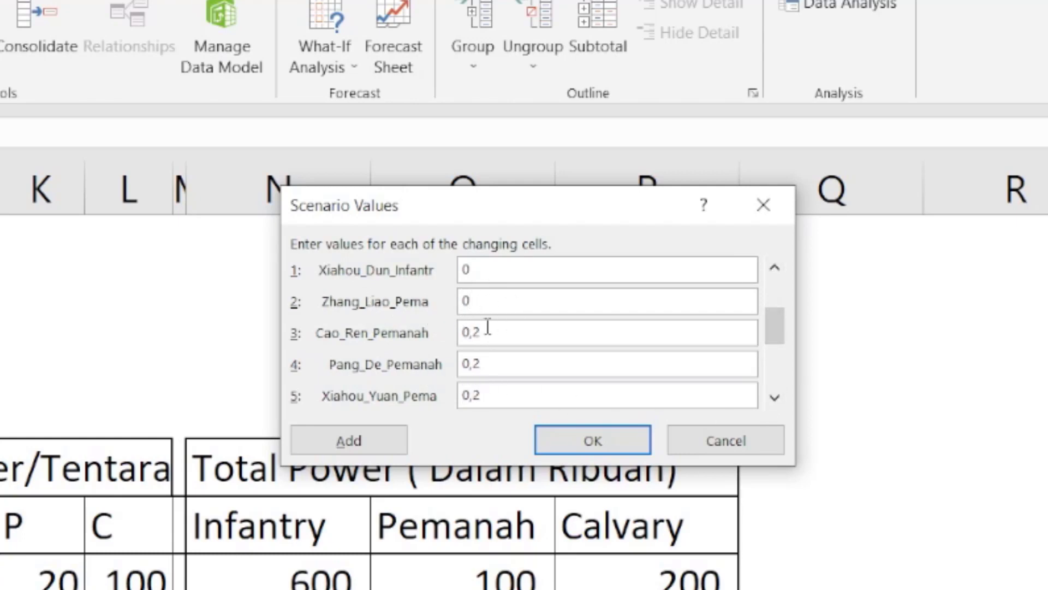
drag(485, 330, 374, 328)
text(0)
key(Tab)
text(0)
key(Tab)
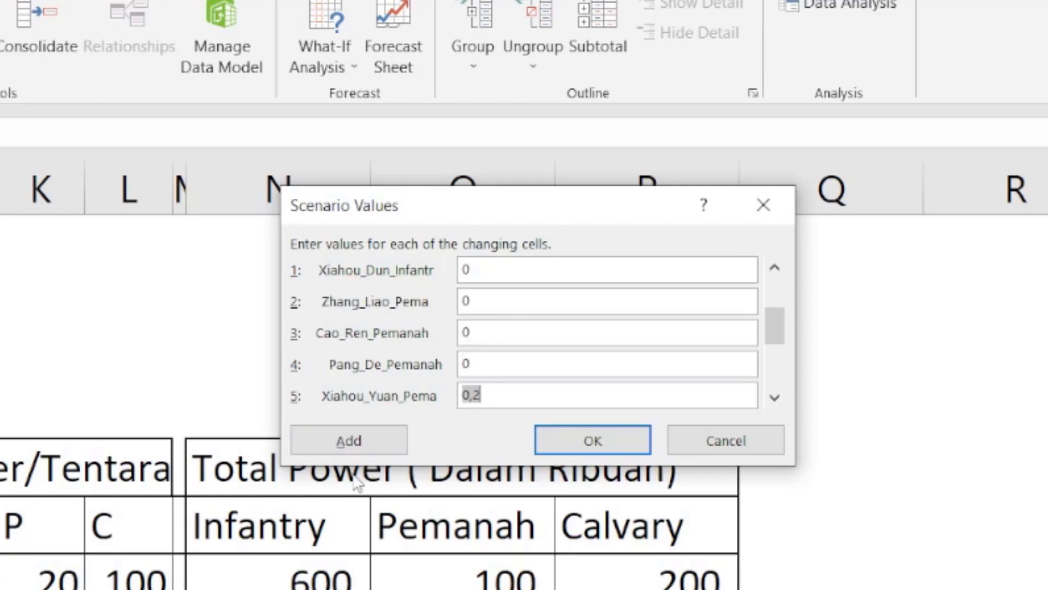
text(1)
key(Tab)
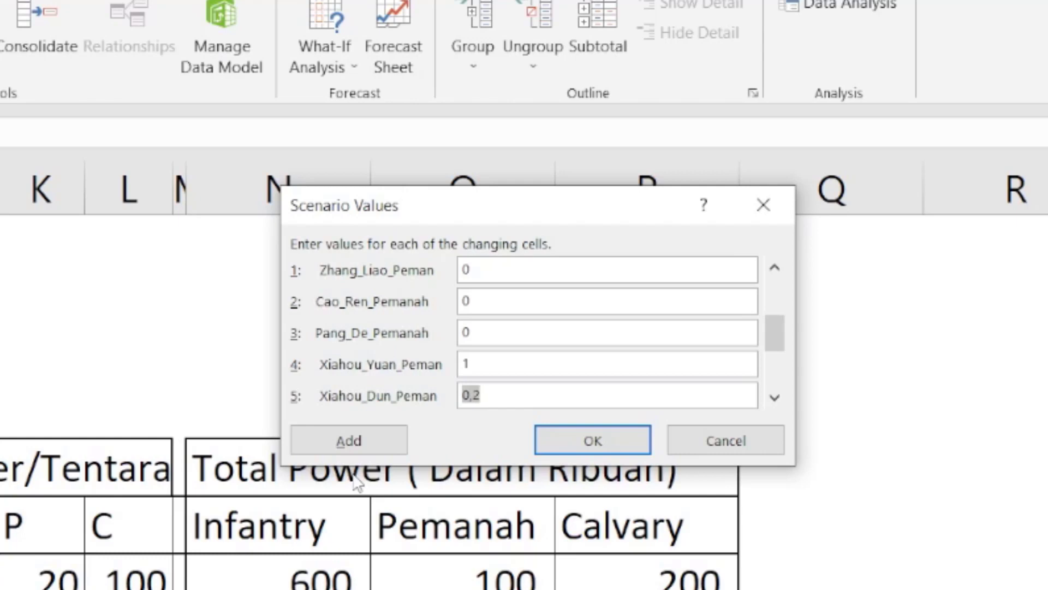
text(0)
key(Tab)
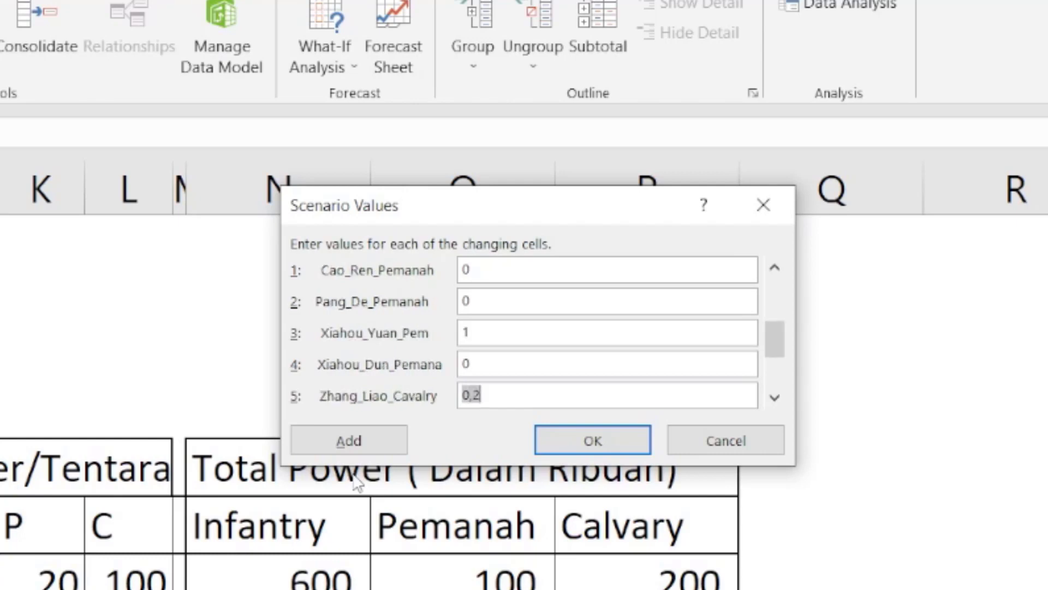
- Enter cavalry values with Pang_De_Cavalry 1, others 0, and save the scenario
text(0)
key(Tab)
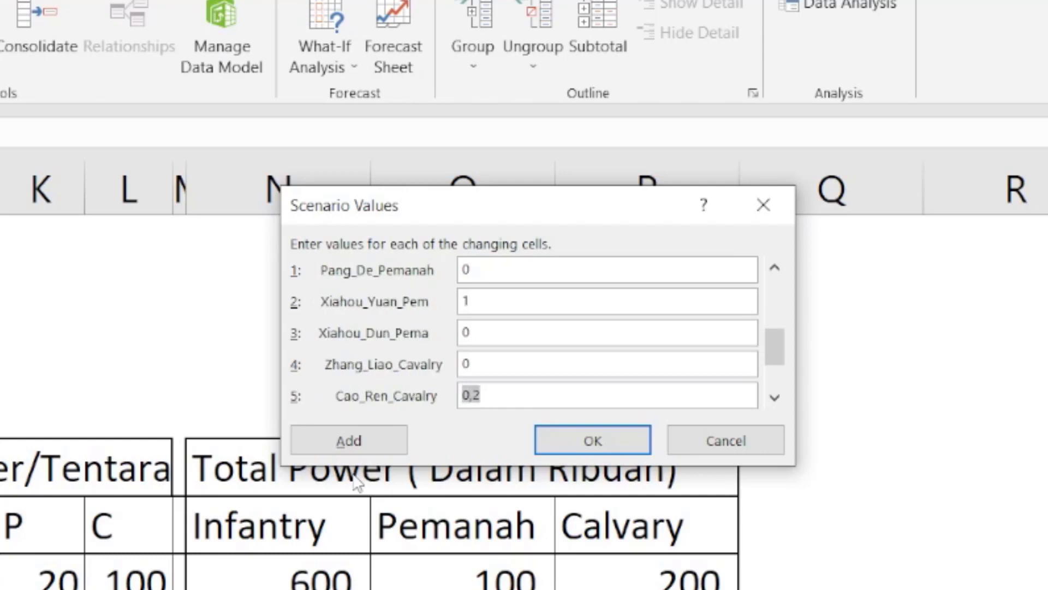
text(0)
key(Tab)
text(1)
key(Tab)
text(0)
key(Tab)
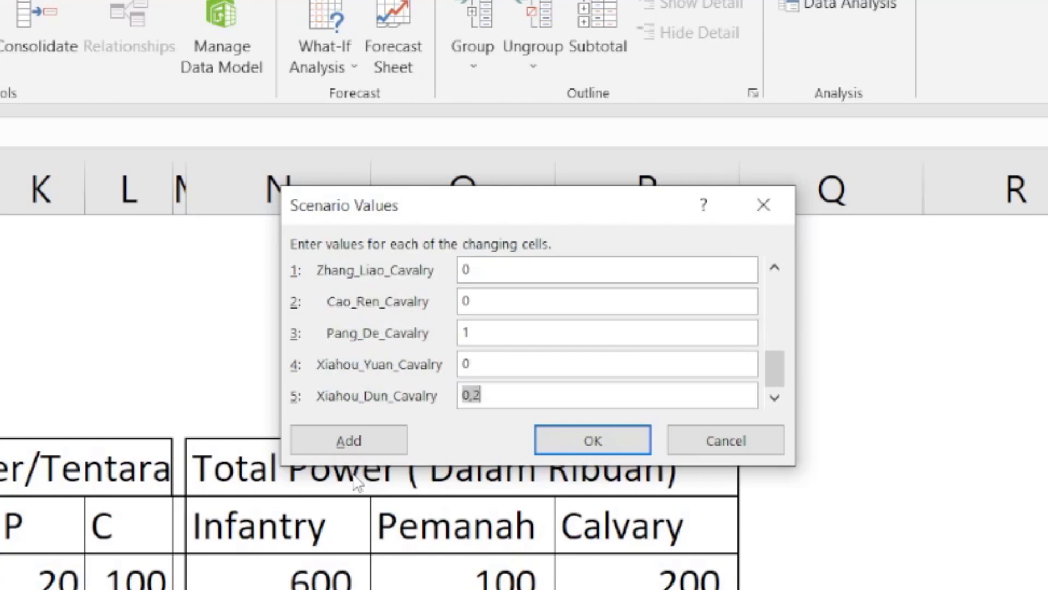
text(0)
key(Tab)
key(Return)
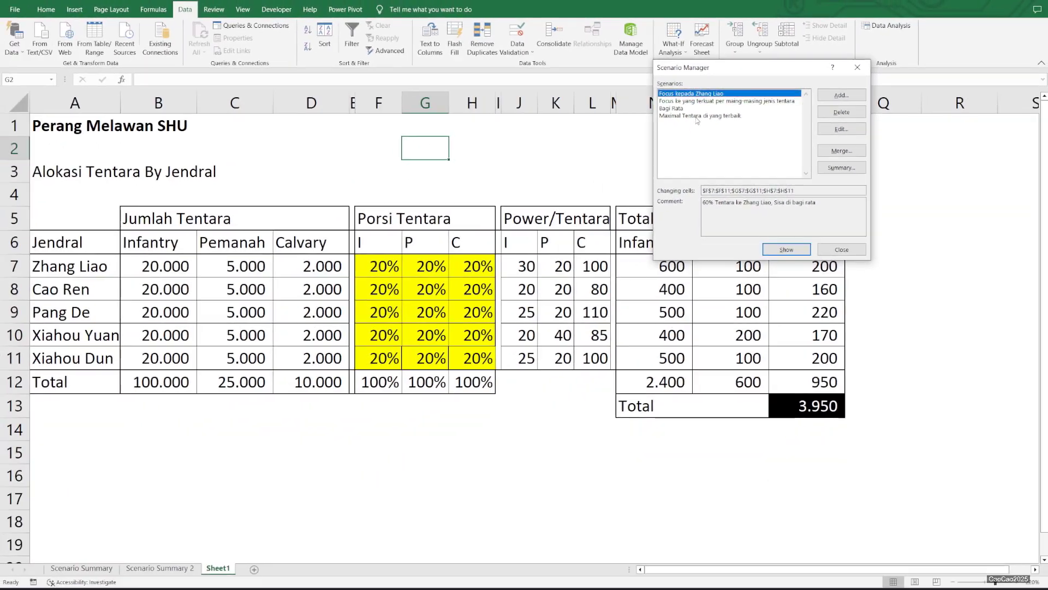
- Show 'Maximal Tentara di yang terbaik' and summarise result cell P13, giving Total_Power 5.100
double_click(388, 219)
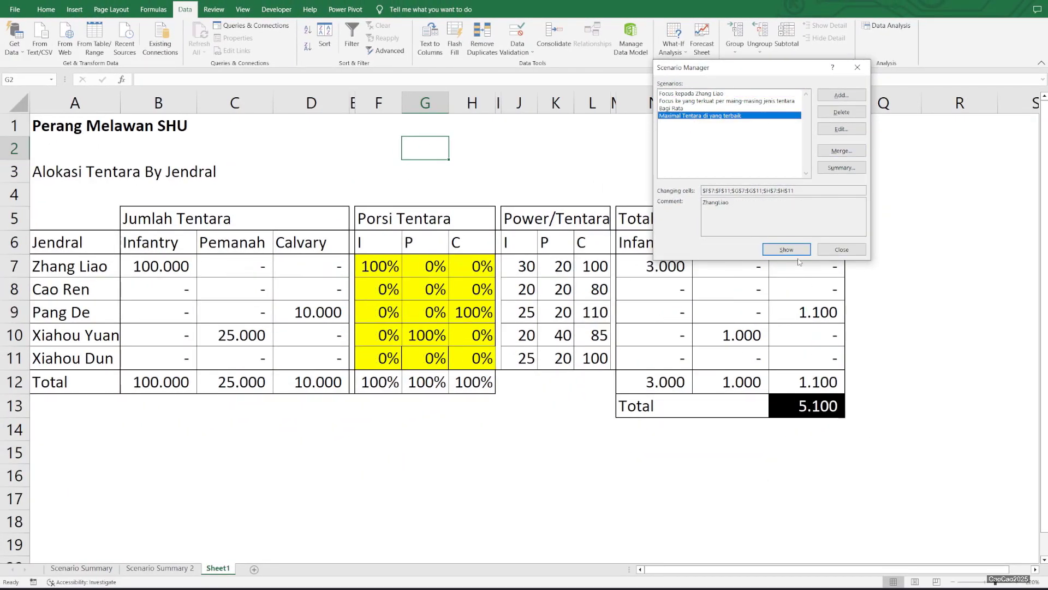
click(841, 168)
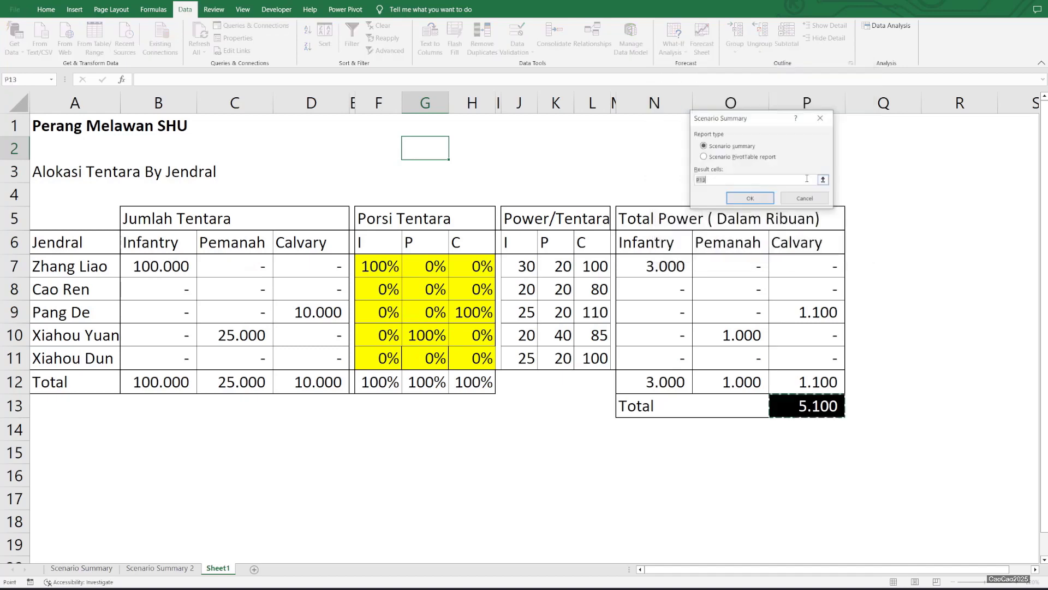
click(770, 198)
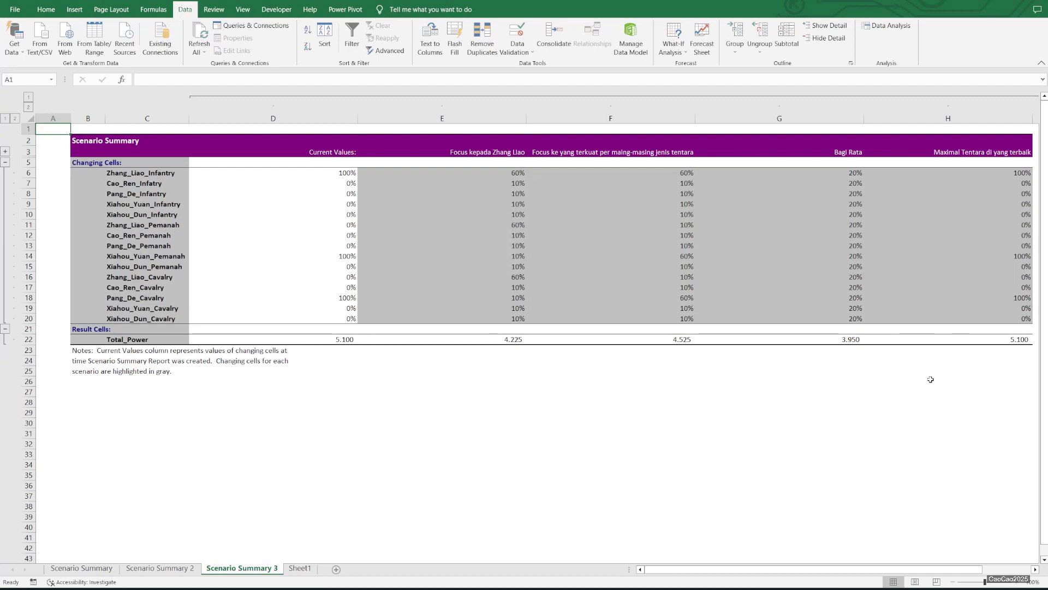
- Check H22's 5.100 Total_Power against Sheet1, narrow column A, and select outlined rows 5–20
click(980, 342)
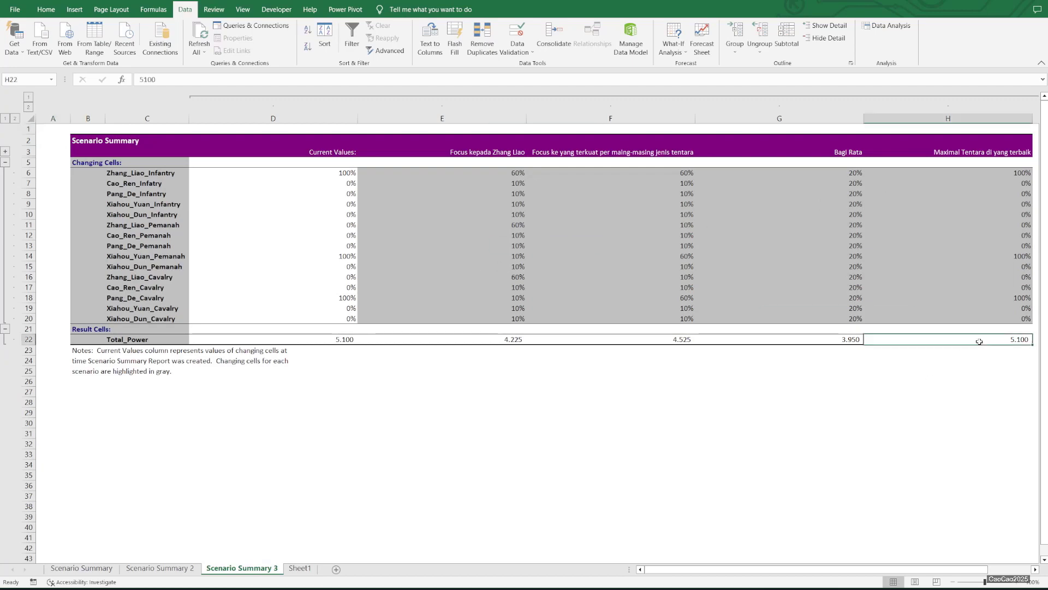
click(300, 568)
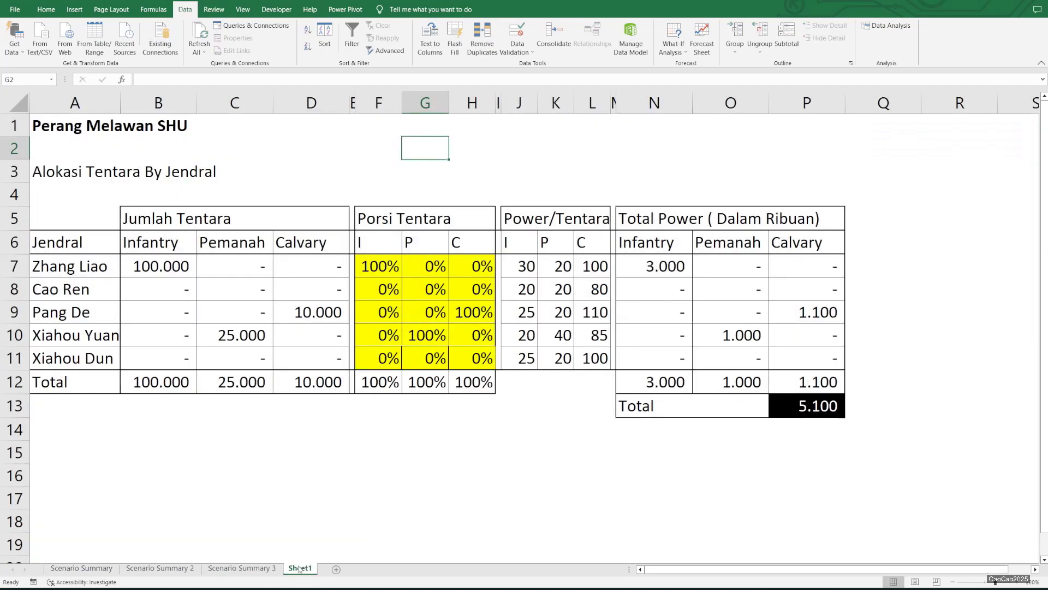
click(242, 568)
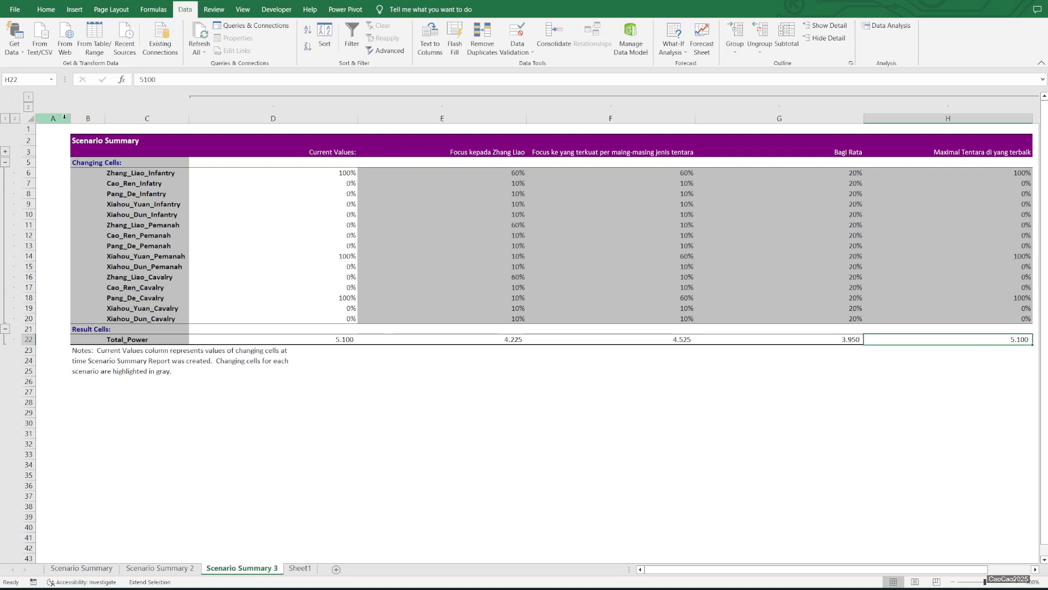
drag(71, 118, 39, 119)
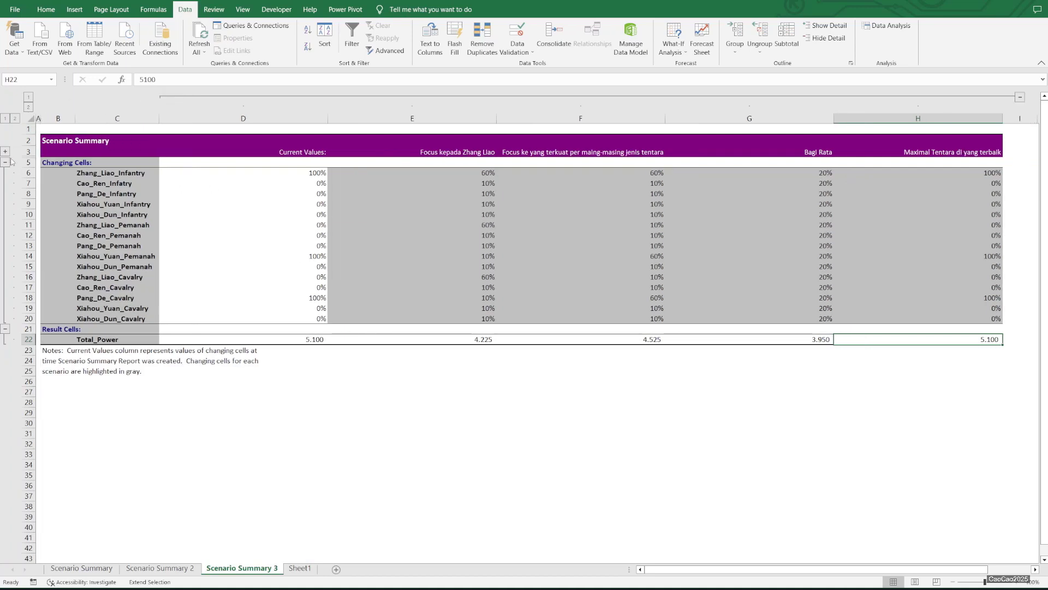
click(4, 166)
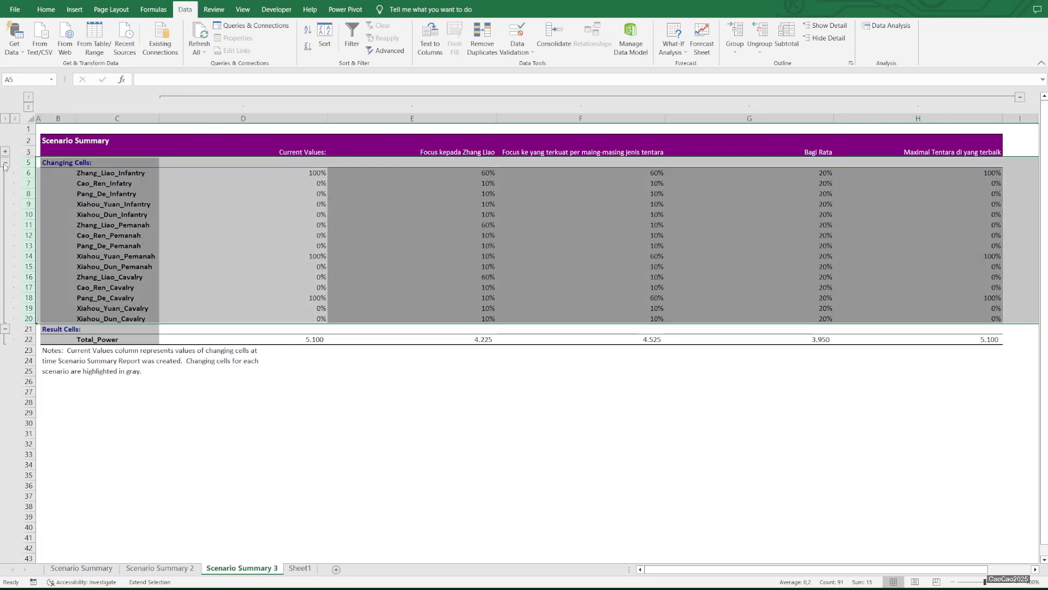